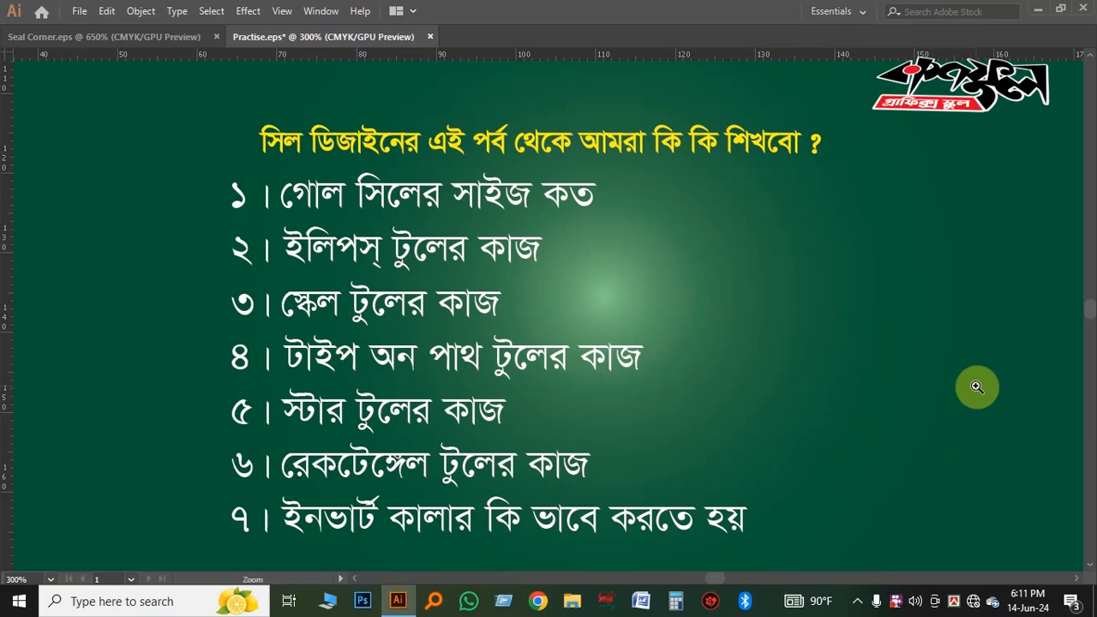
Delete the green background with the lesson outline text from the artboard
alt+click(666, 349)
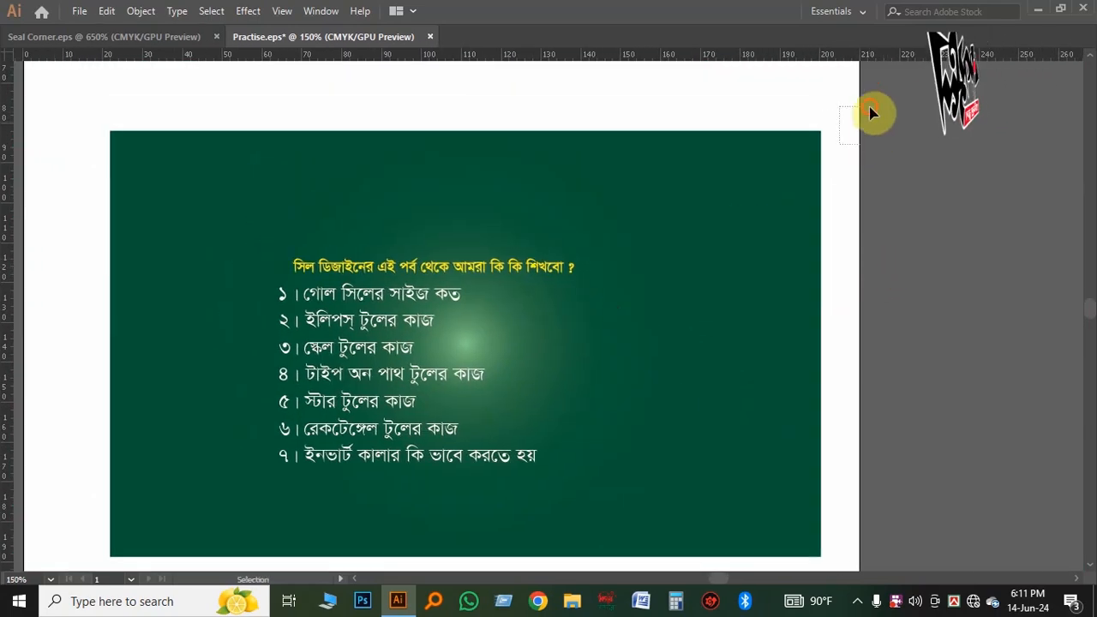
key(v)
click(257, 462)
key(Delete)
key(Tab)
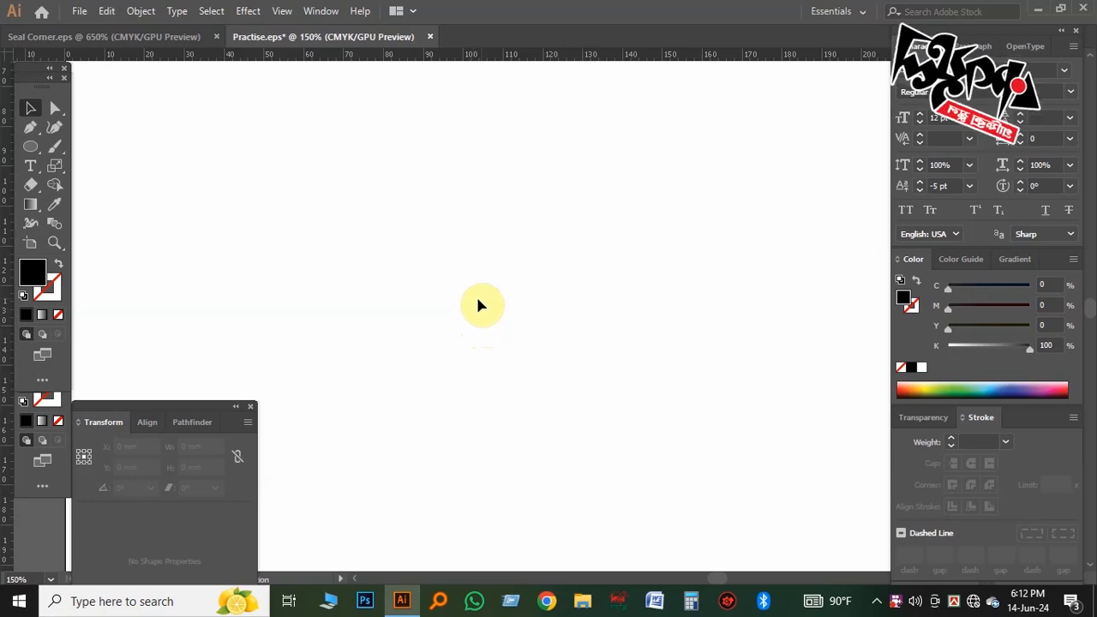
Draw a 30 mm by 30 mm circle and give it a black outline with no fill
click(36, 145)
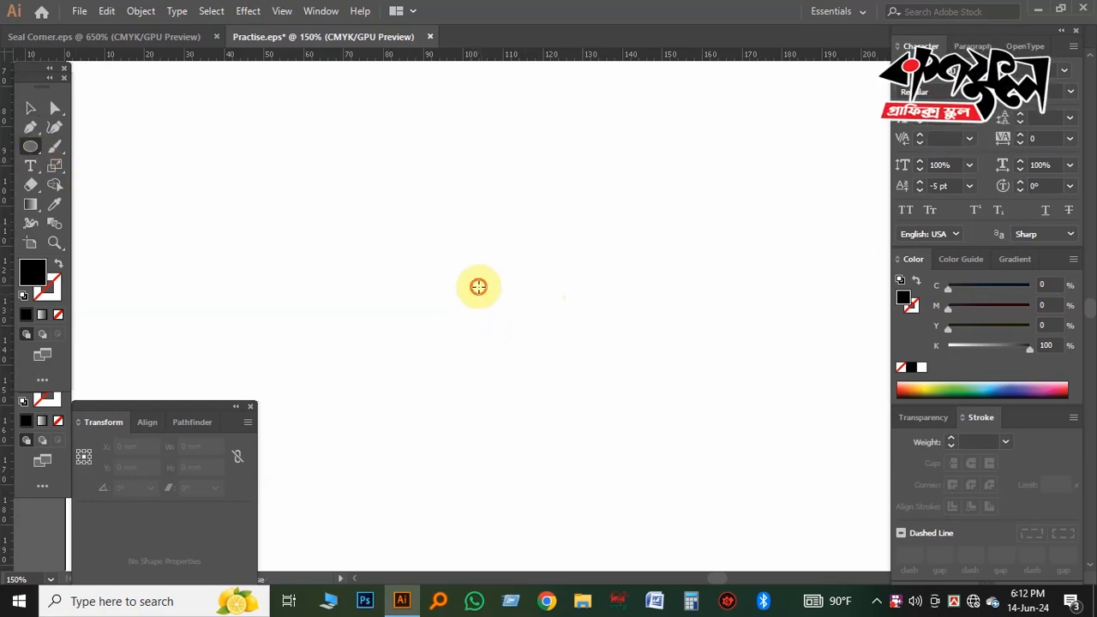
click(478, 288)
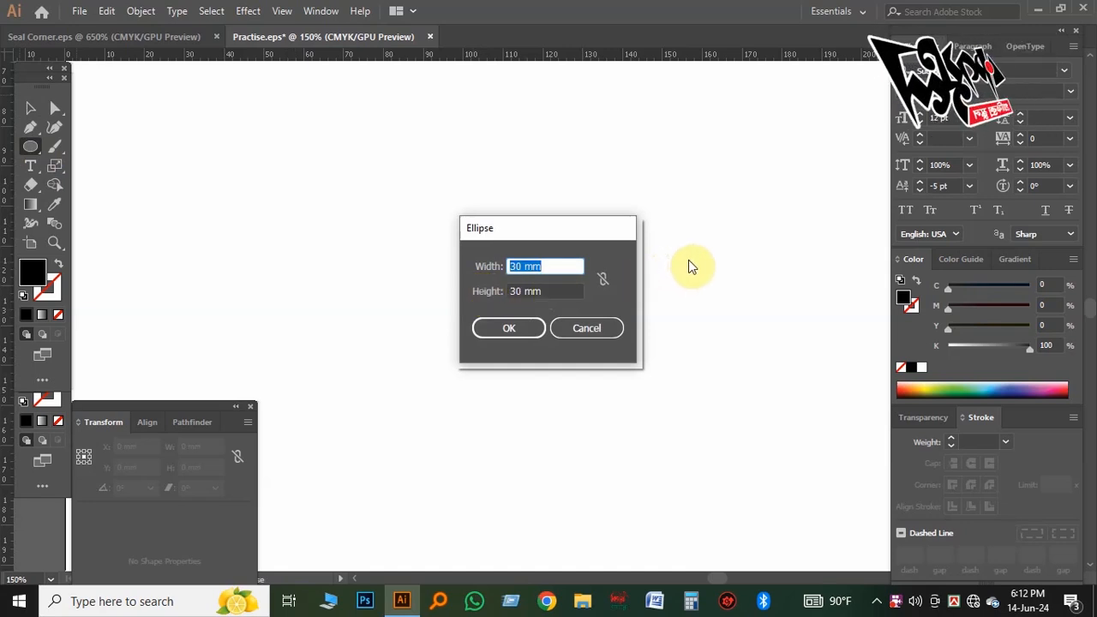
click(513, 328)
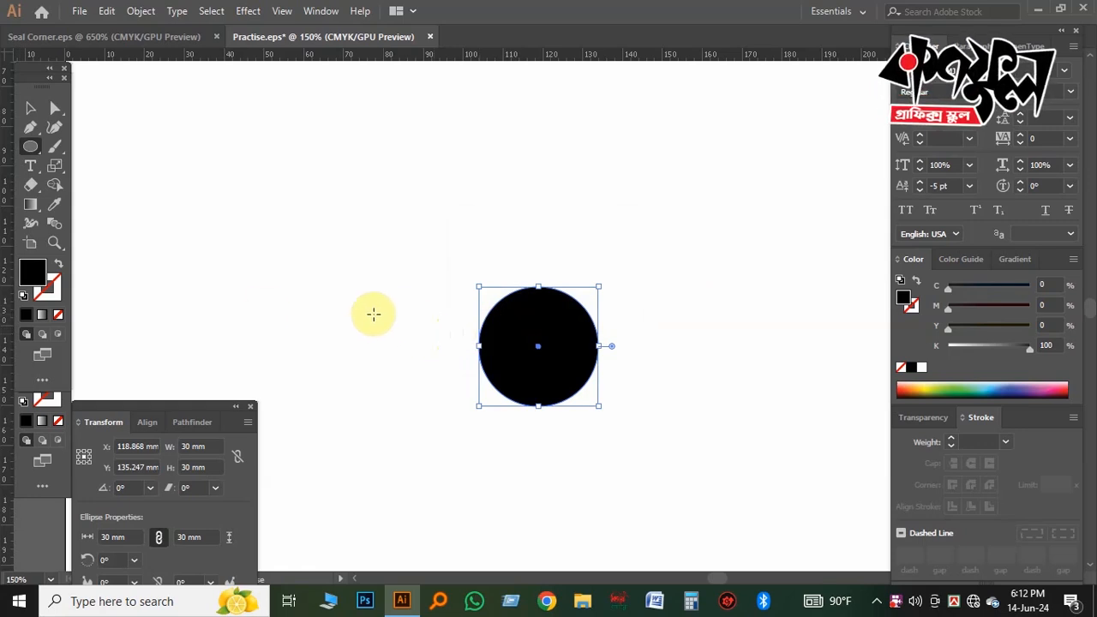
click(55, 265)
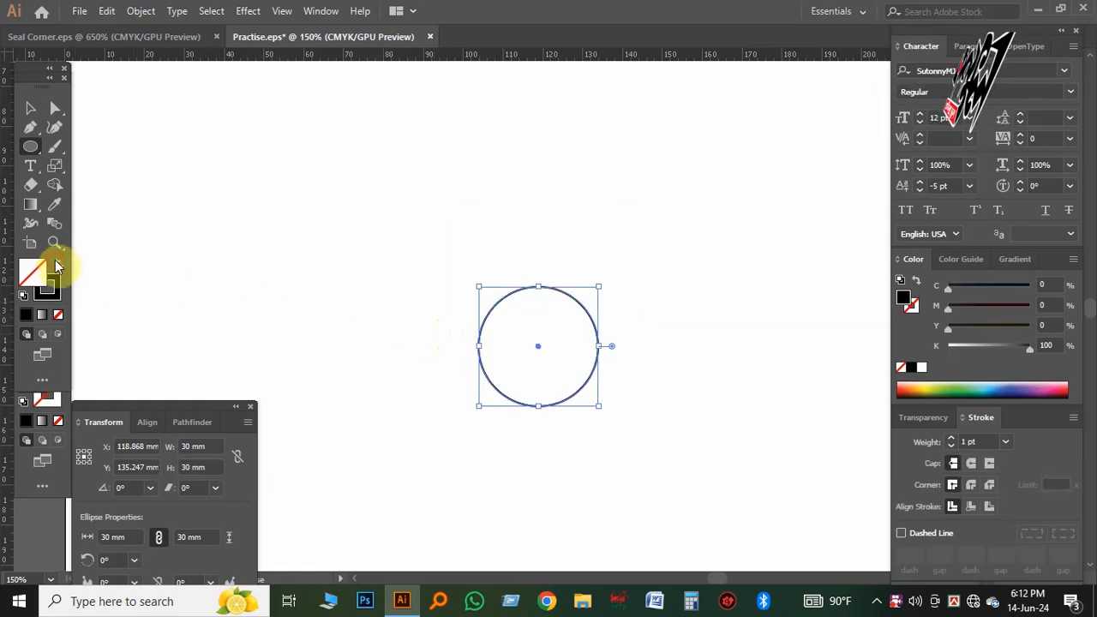
ctrl+click(191, 246)
Create a concentric copy of the circle scaled uniformly to 95%
key(z)
key(Tab)
click(557, 325)
click(557, 325)
drag(528, 330, 534, 328)
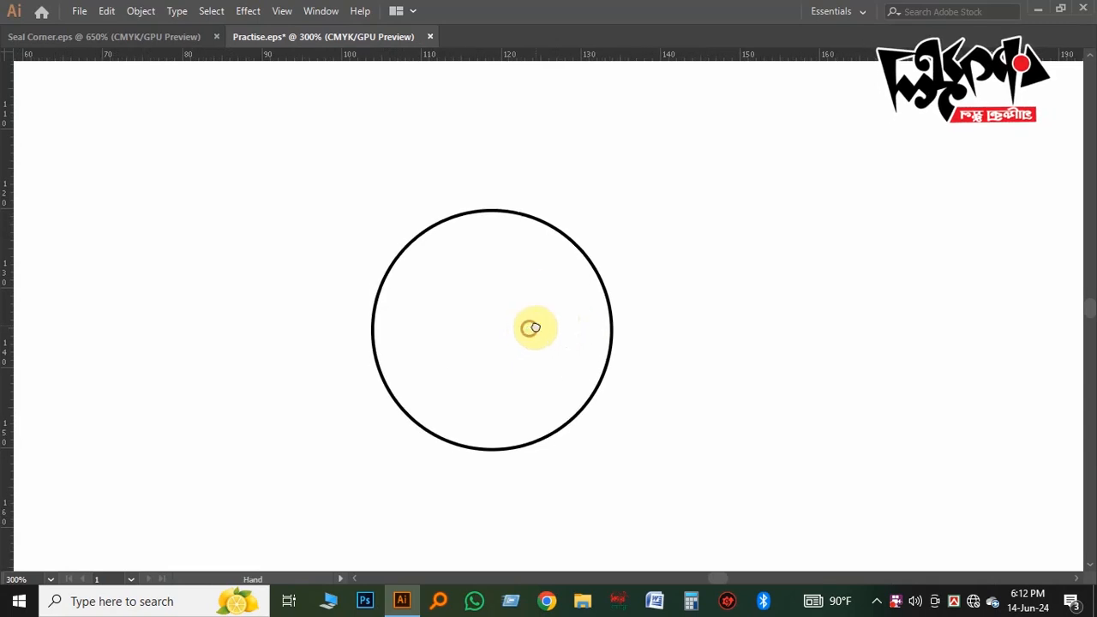
key(v)
drag(629, 265, 596, 290)
key(Tab)
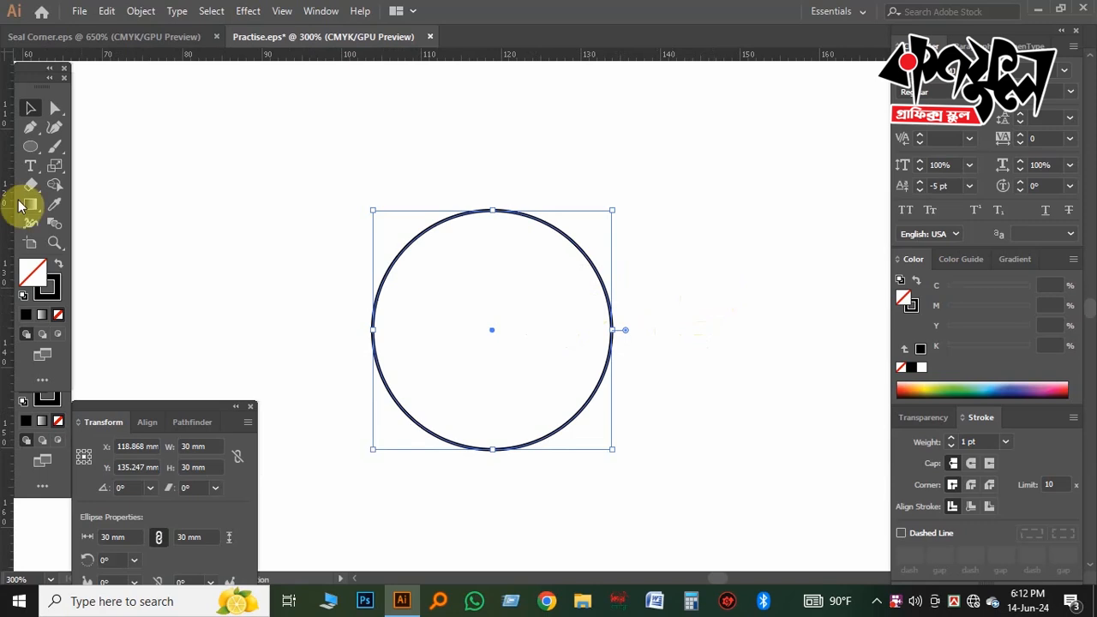
double_click(49, 170)
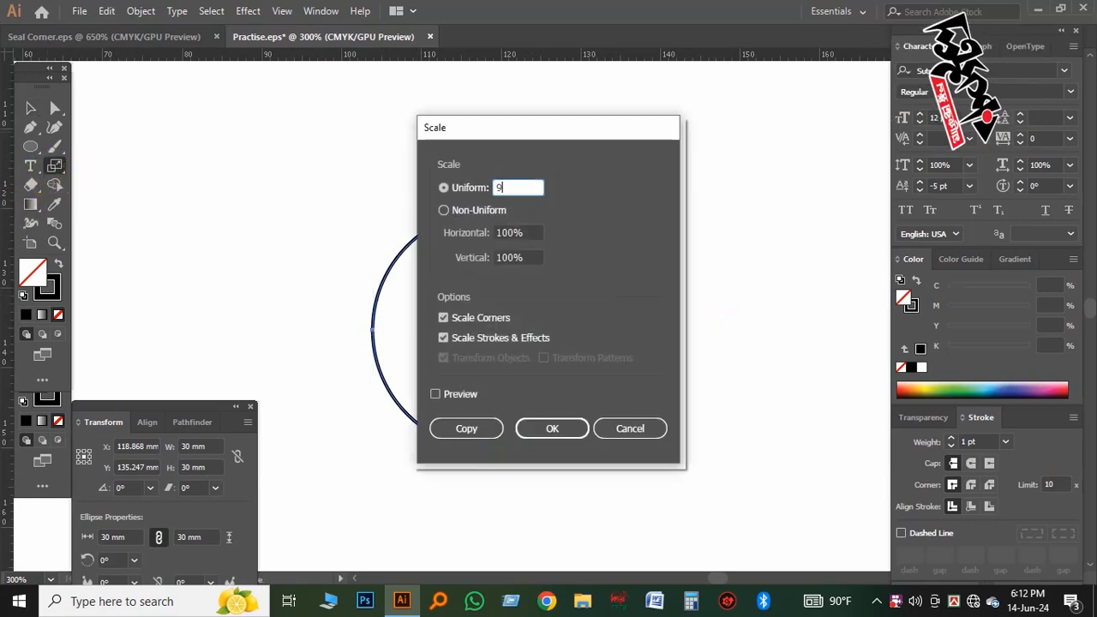
text(95)
click(466, 428)
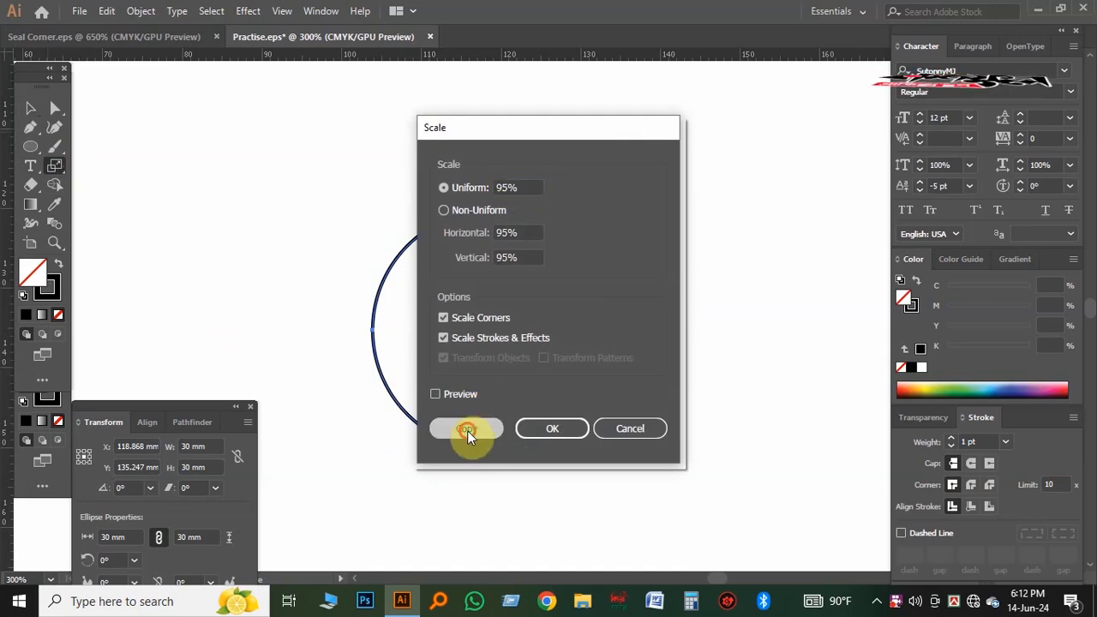
Create a copy of the second circle scaled uniformly to 85%
double_click(54, 170)
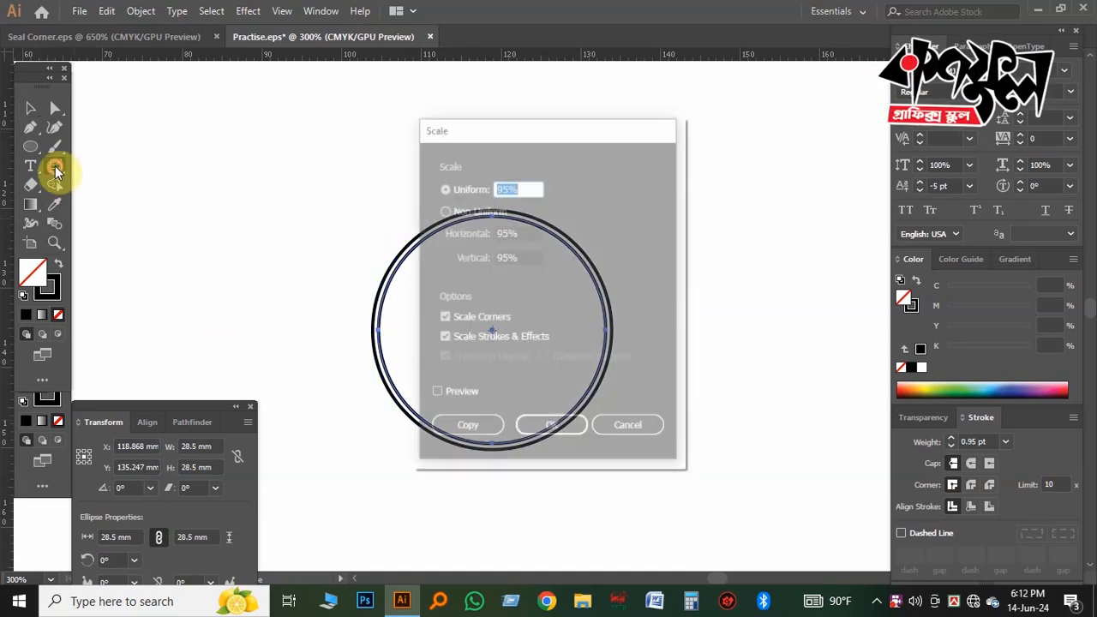
text(85)
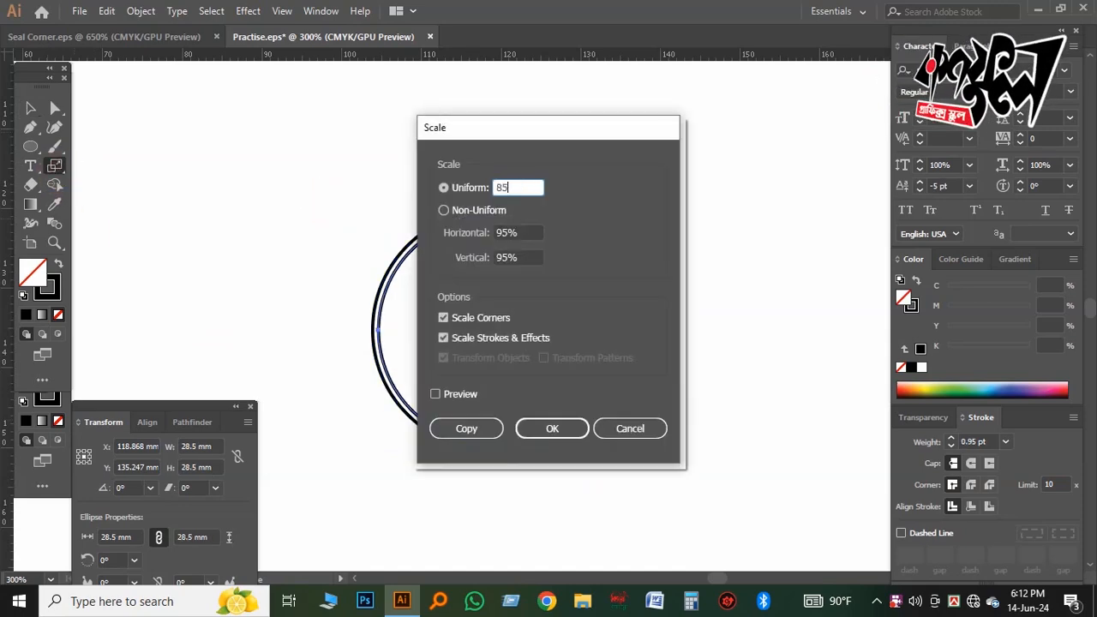
click(467, 428)
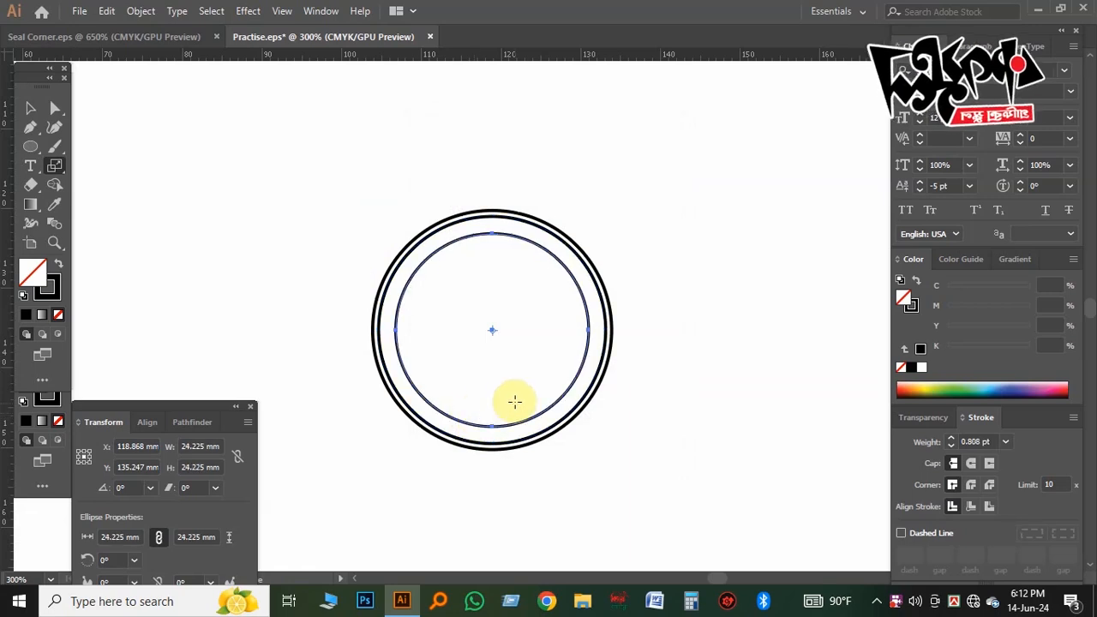
Create a copy of the third circle scaled uniformly to 75% as the innermost ring
double_click(55, 169)
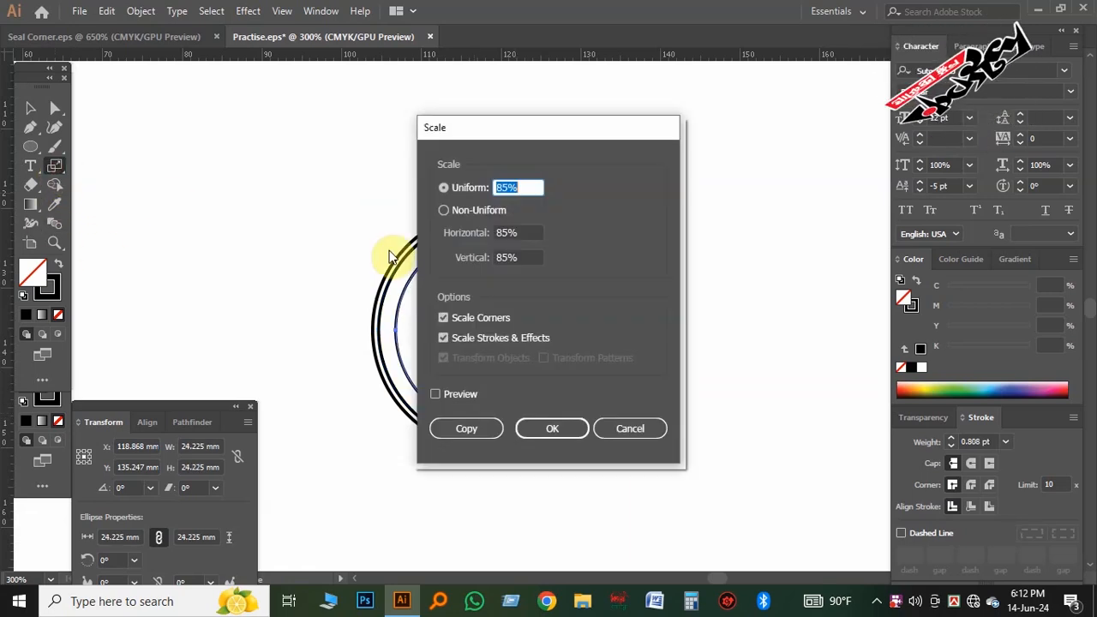
text(7)
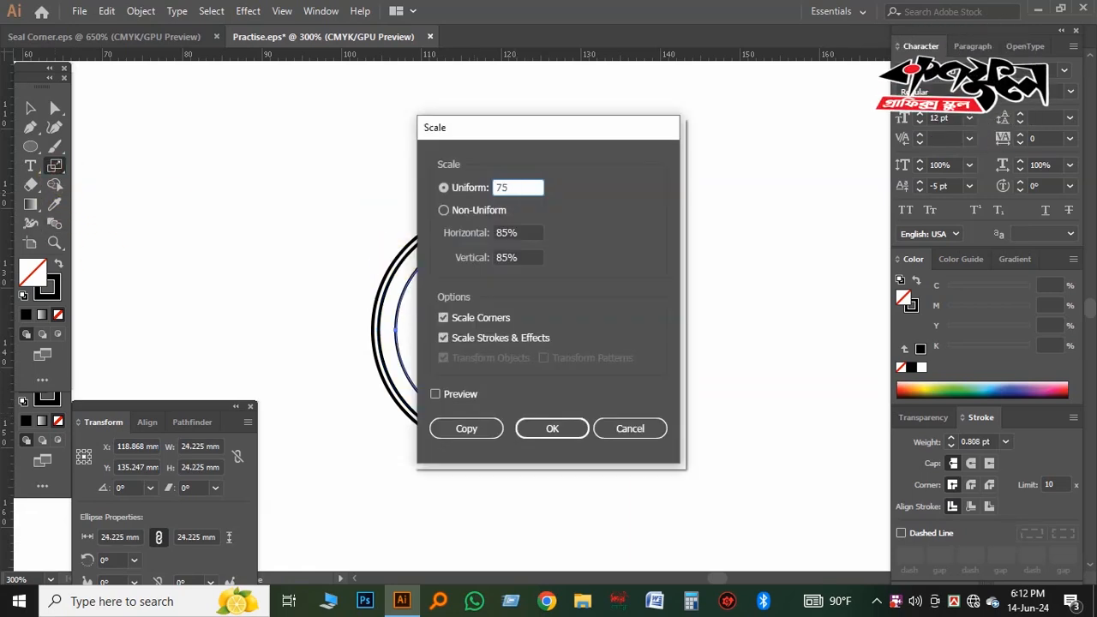
text(5)
click(466, 429)
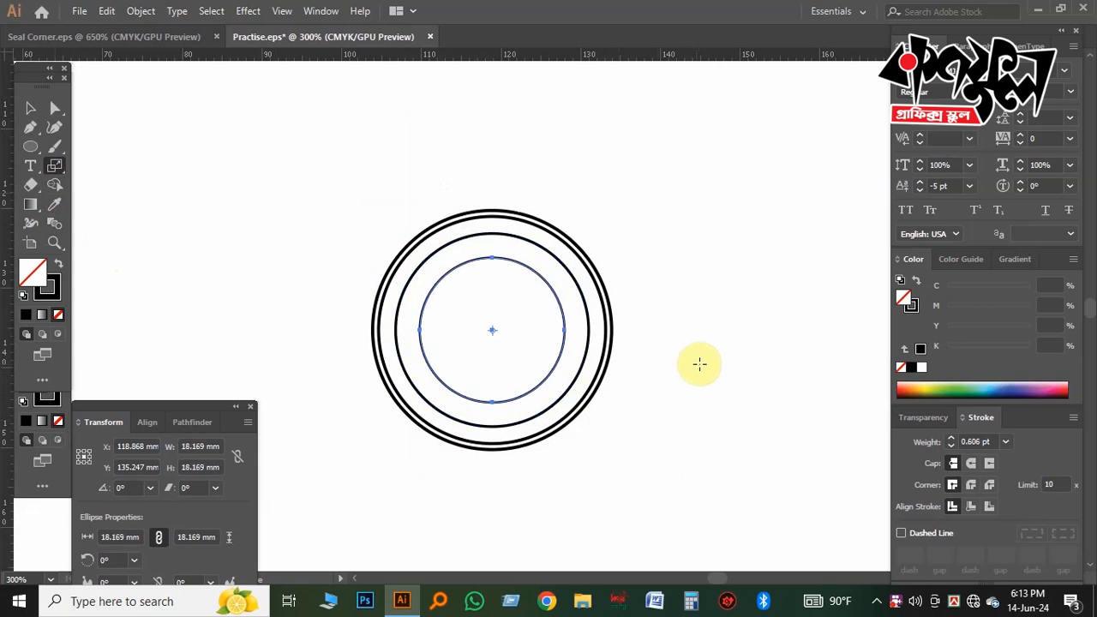
Set the stroke weight of all four concentric circles to 1 pt
ctrl+click(702, 358)
key(v)
click(671, 252)
drag(533, 350, 502, 348)
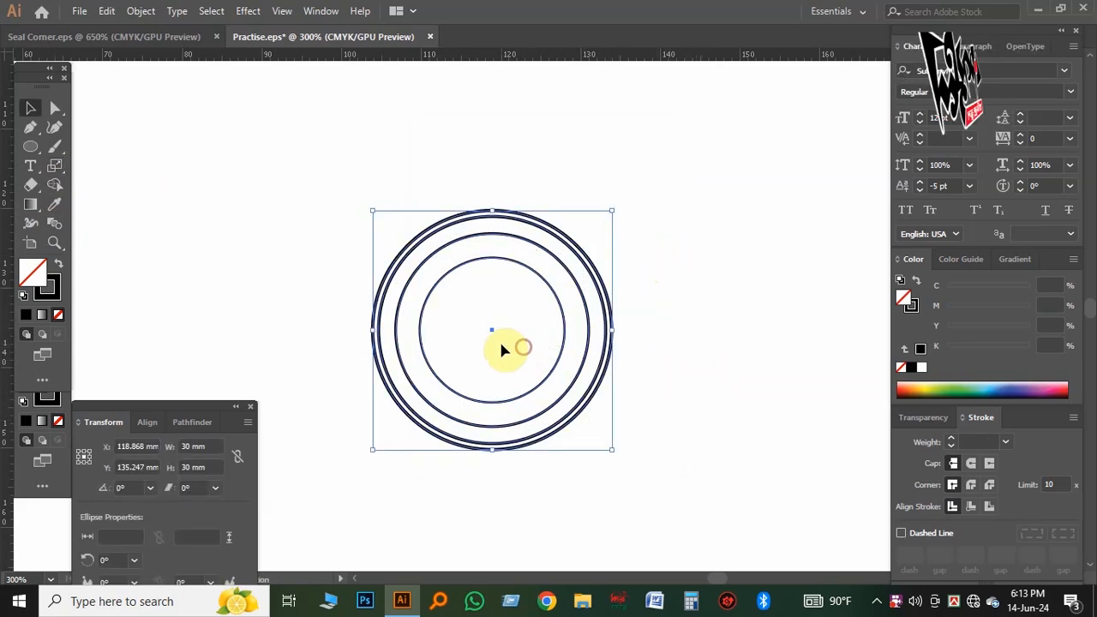
click(982, 442)
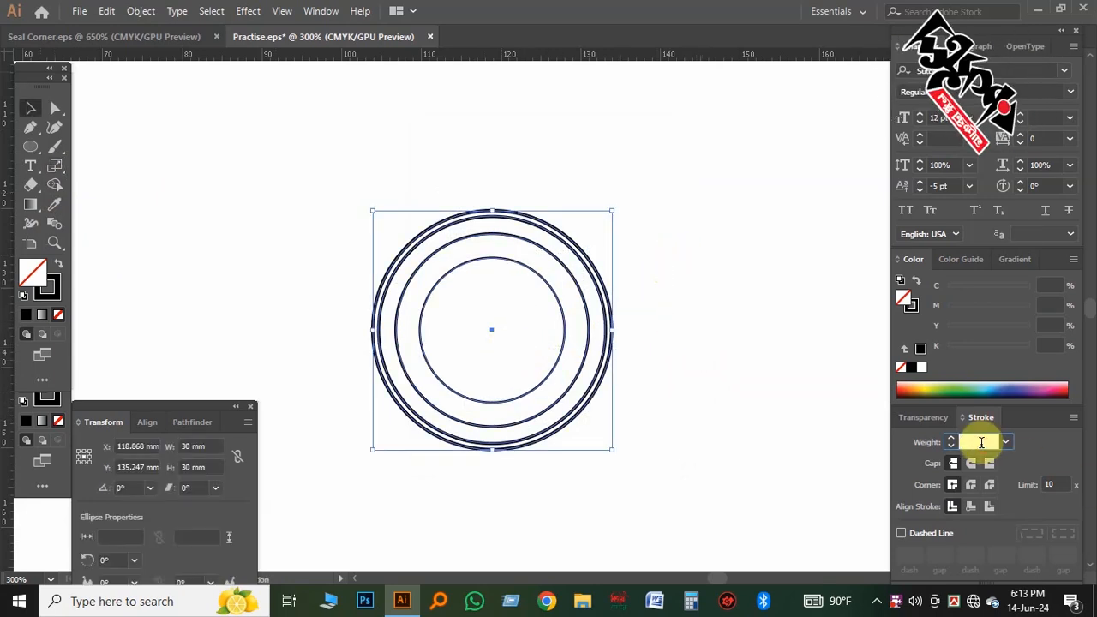
text(1)
key(Return)
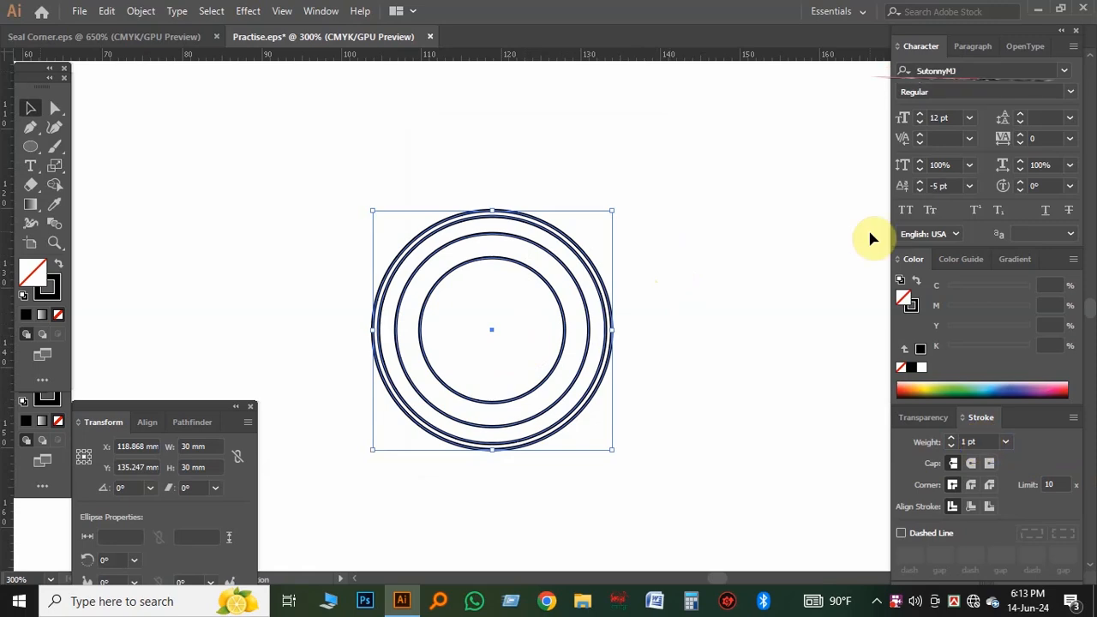
click(666, 255)
Convert the third circle from outside into a text path with Type on a Path, starting at its top anchor
key(Tab)
click(502, 299)
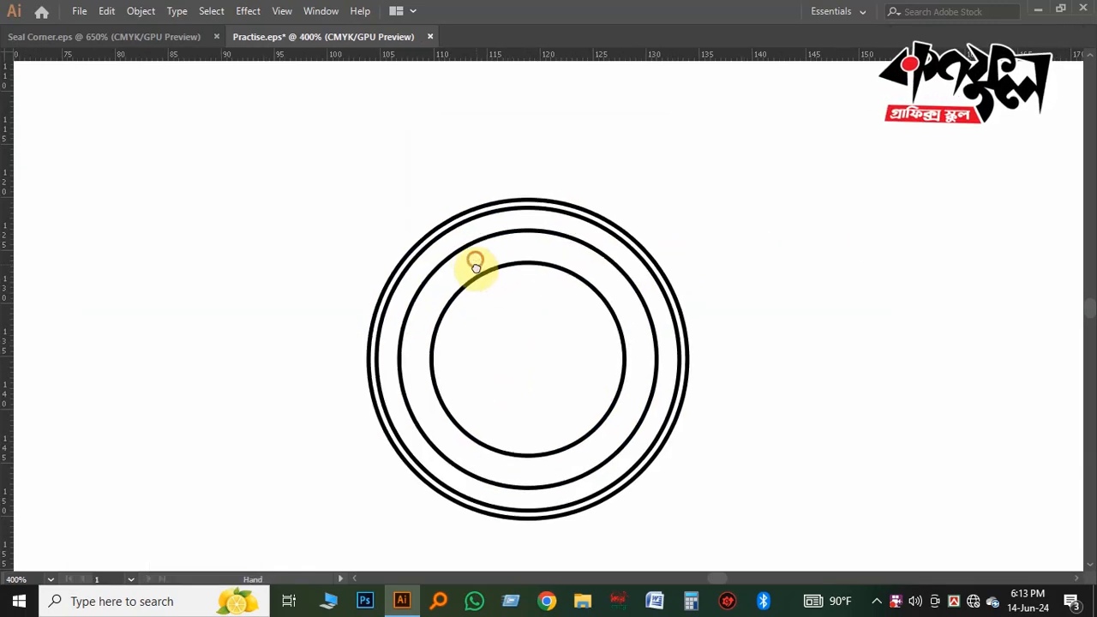
key(Tab)
drag(505, 351, 502, 333)
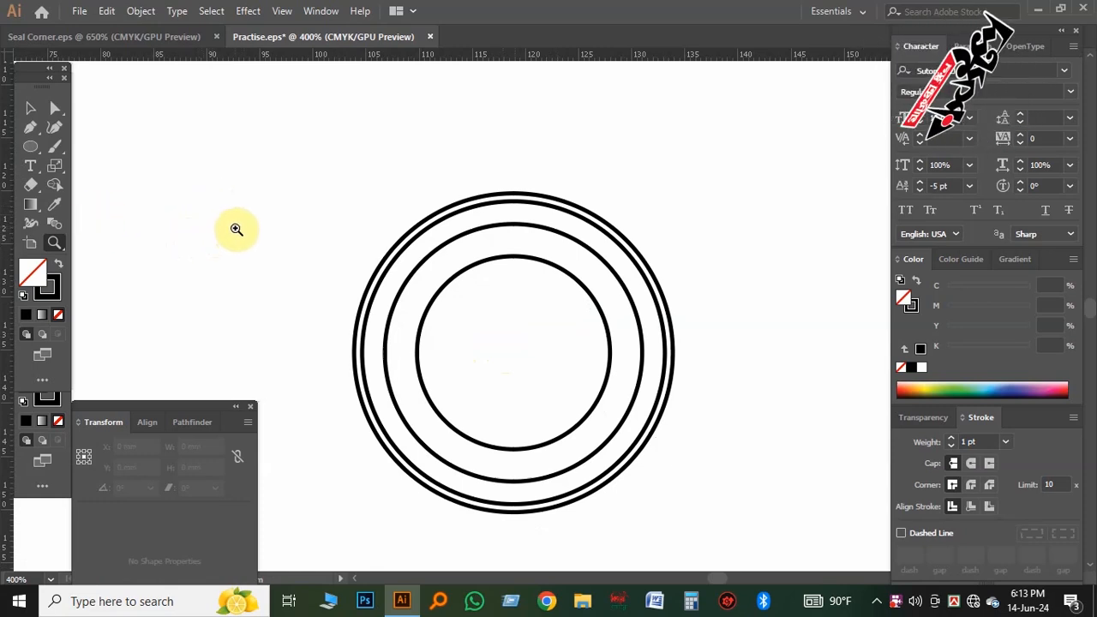
drag(31, 170, 100, 182)
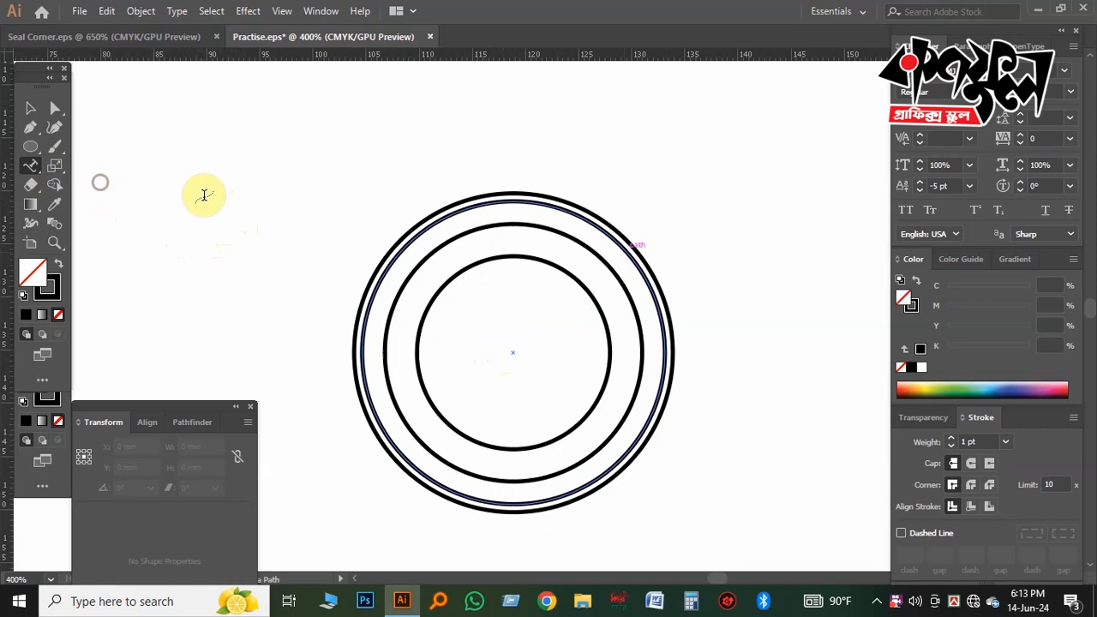
click(551, 231)
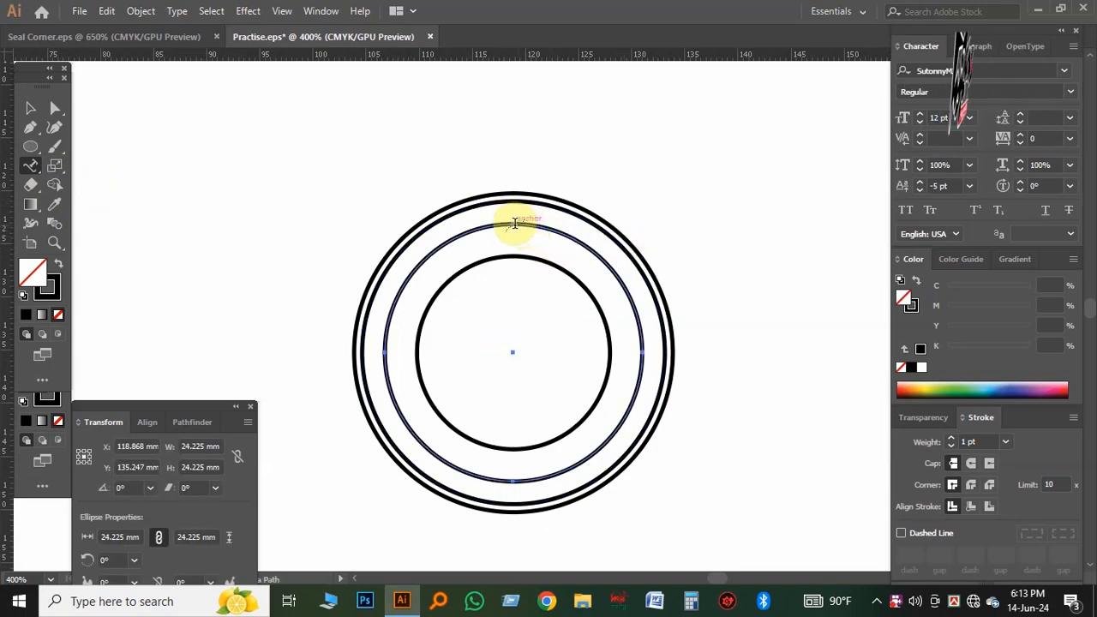
click(515, 224)
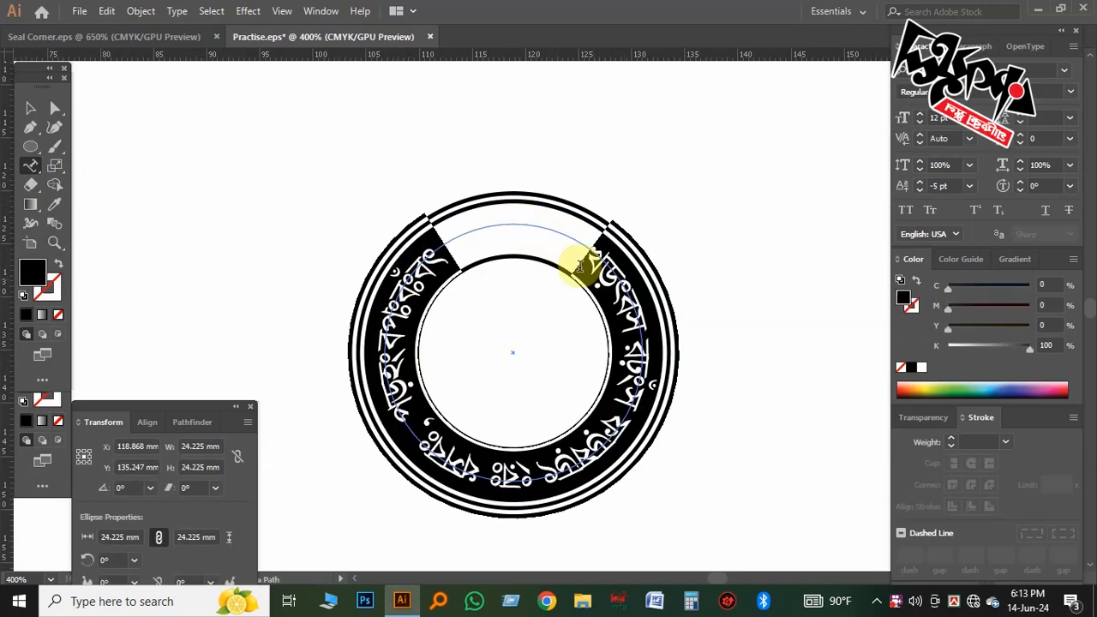
ctrl+click(720, 237)
Rotate the placeholder text along its circular path so that it is centred over the top of the seal
key(z)
drag(588, 435, 583, 388)
key(v)
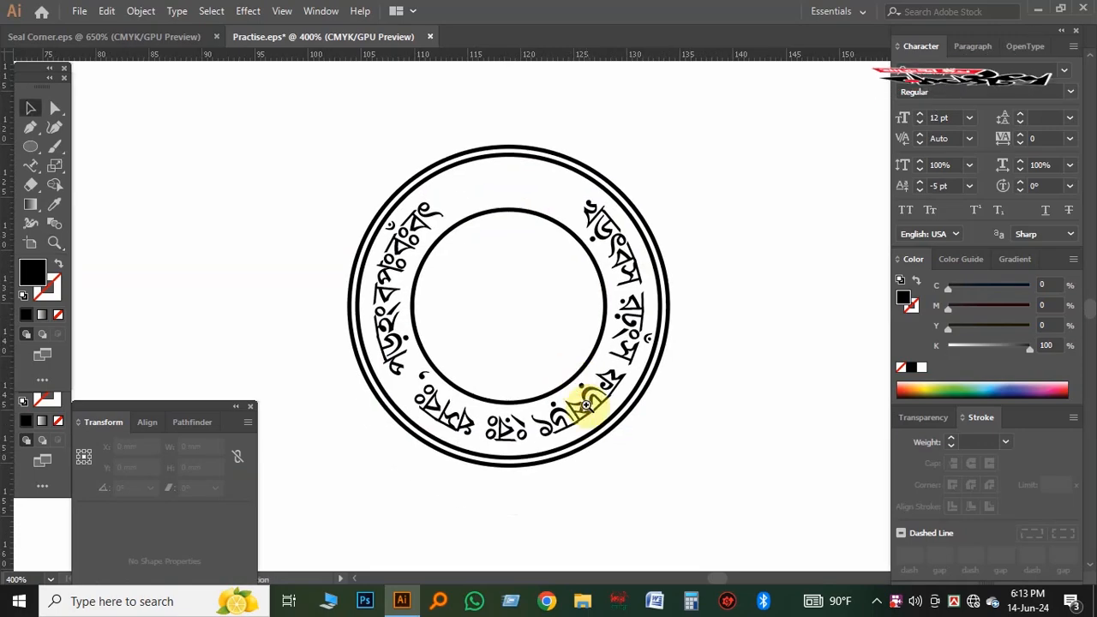
click(588, 410)
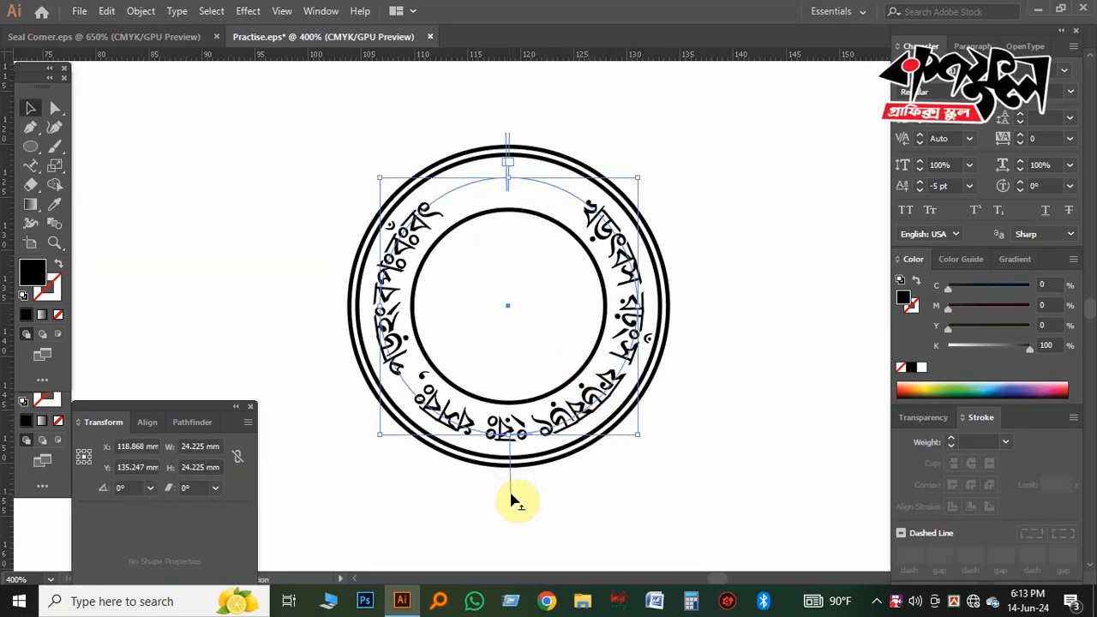
drag(510, 497, 511, 143)
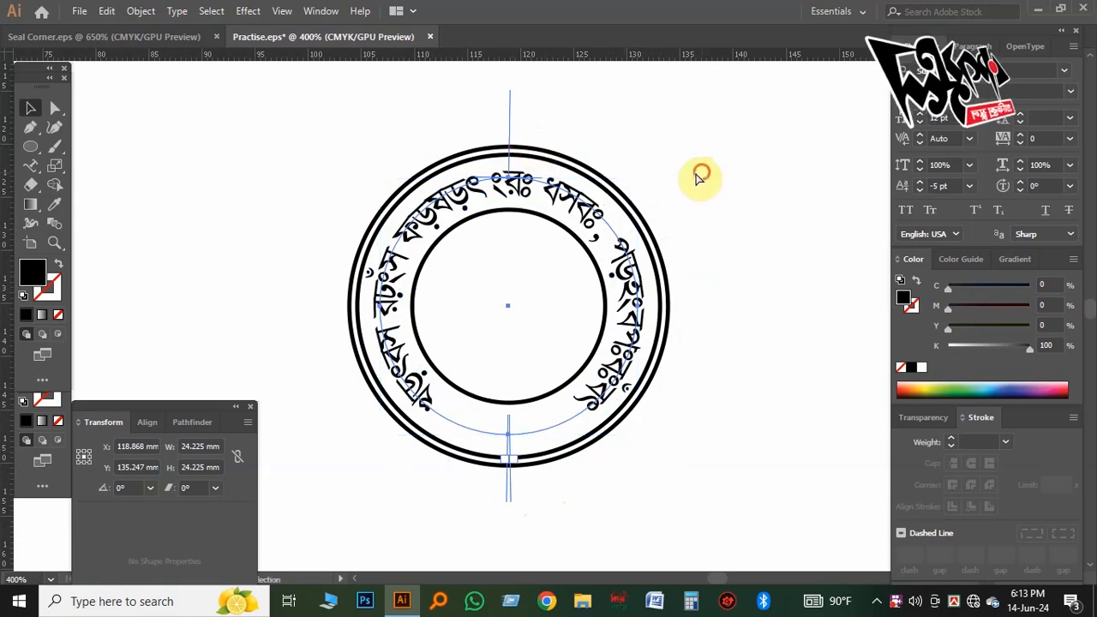
click(699, 177)
Replace the placeholder text on the circular path with "জামিয়া সিদ্দিকিয়া হালিমিয়া মাদ্রাসা"
key(space)
drag(576, 312, 564, 318)
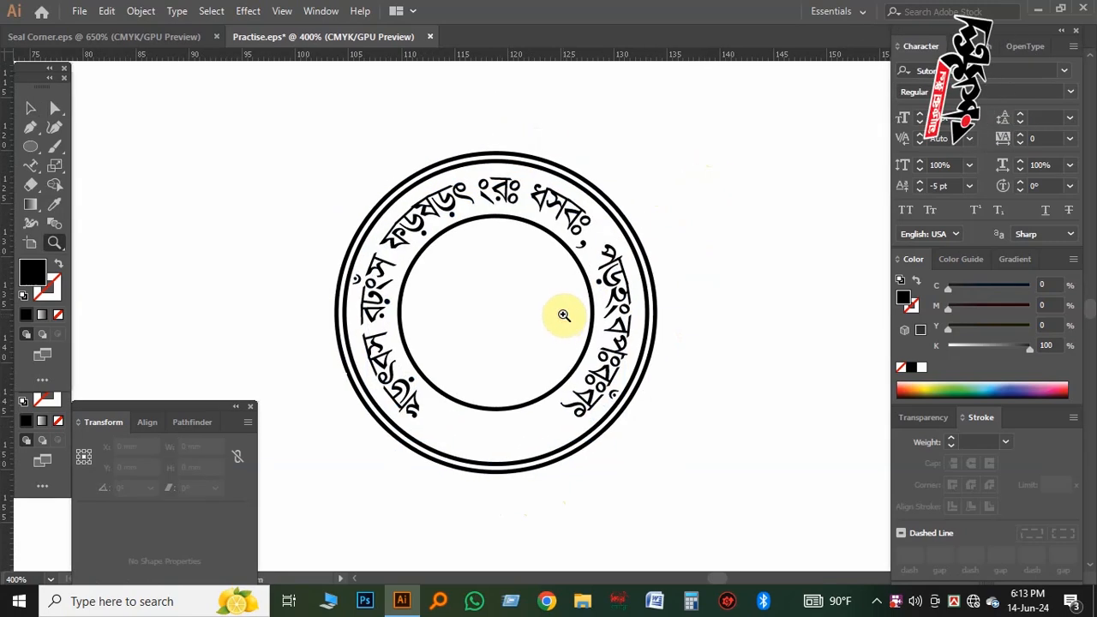
key(t)
click(544, 191)
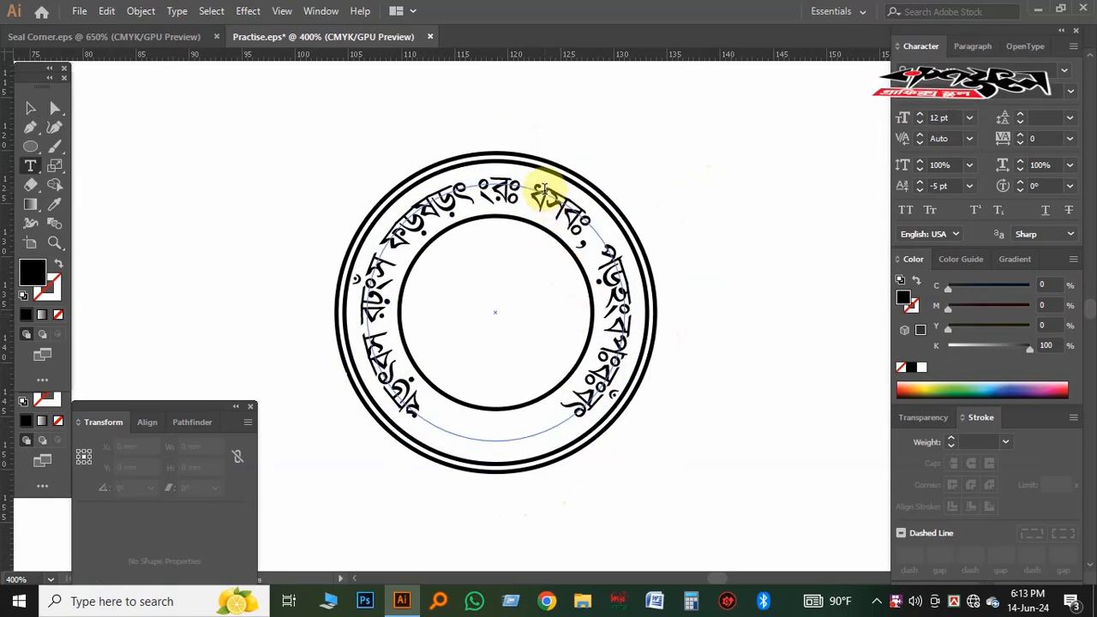
triple_click(545, 190)
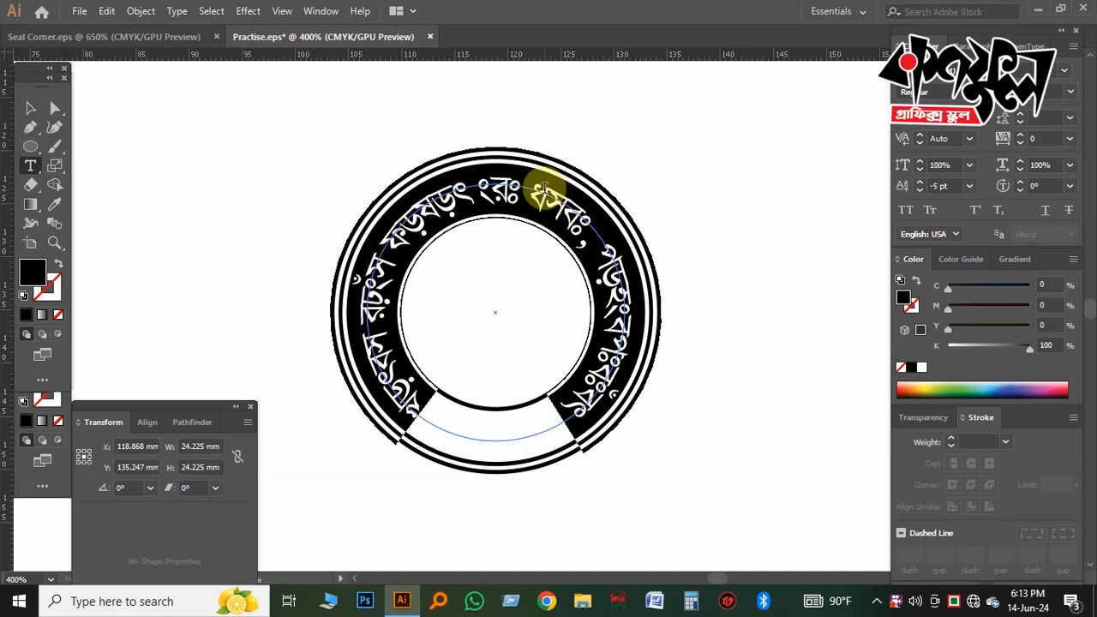
text(জামিয়া)
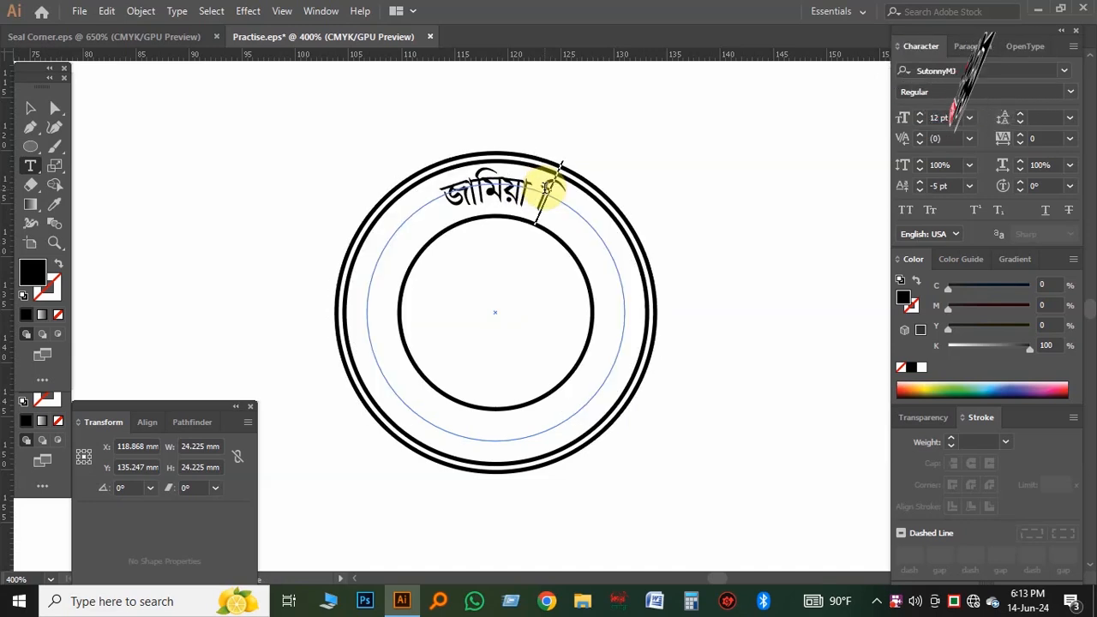
text( সিদ্দিকি)
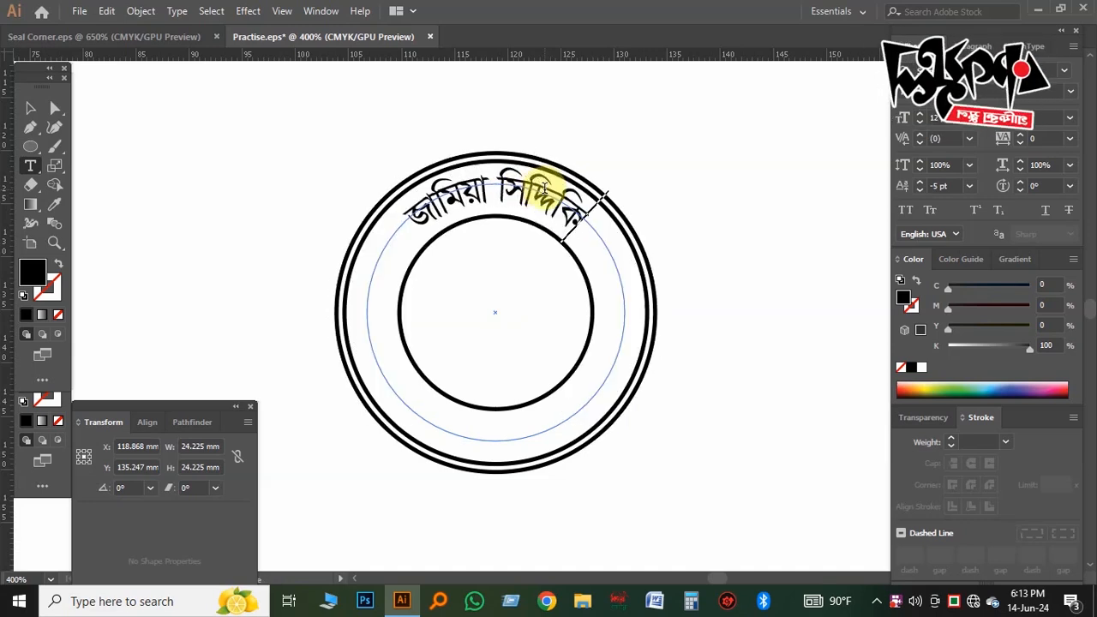
text(য়া হাফি)
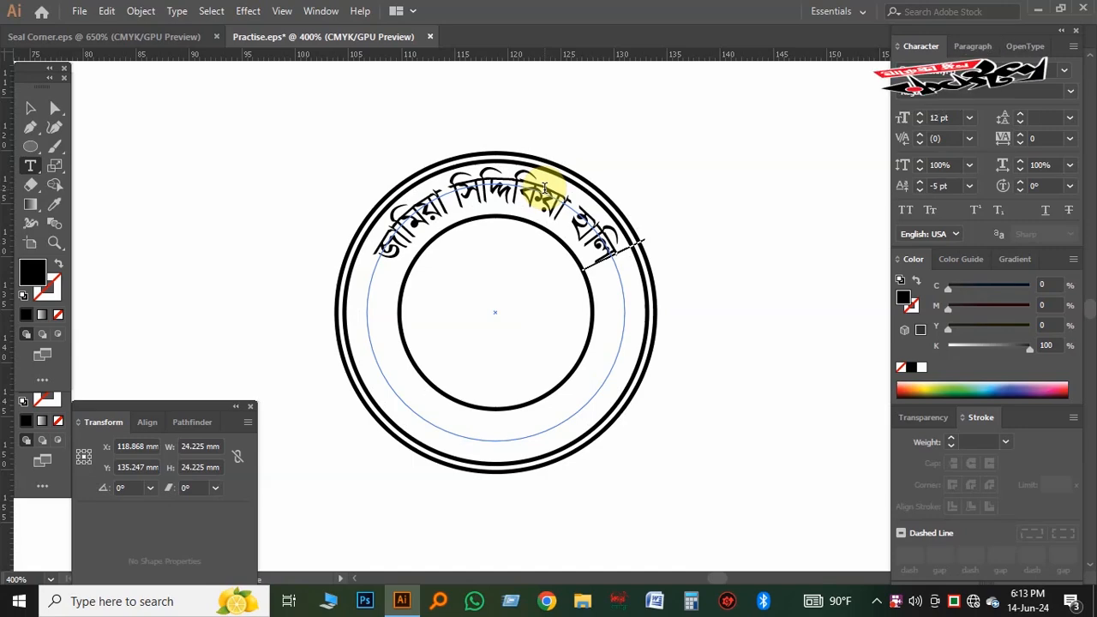
text(মিয়া মাদ্রা)
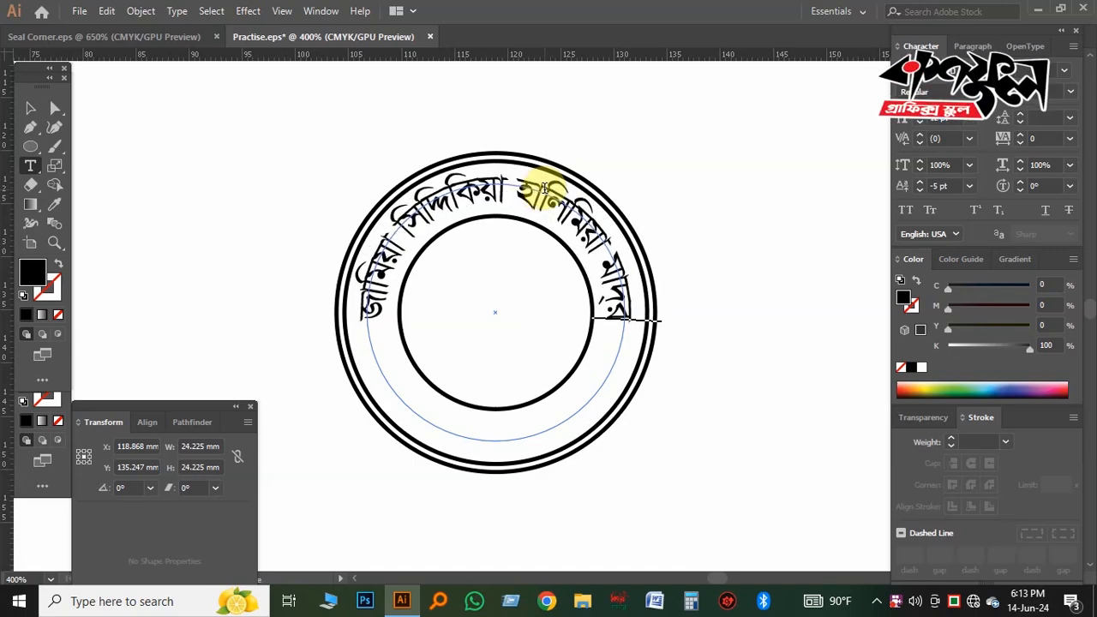
text(সা)
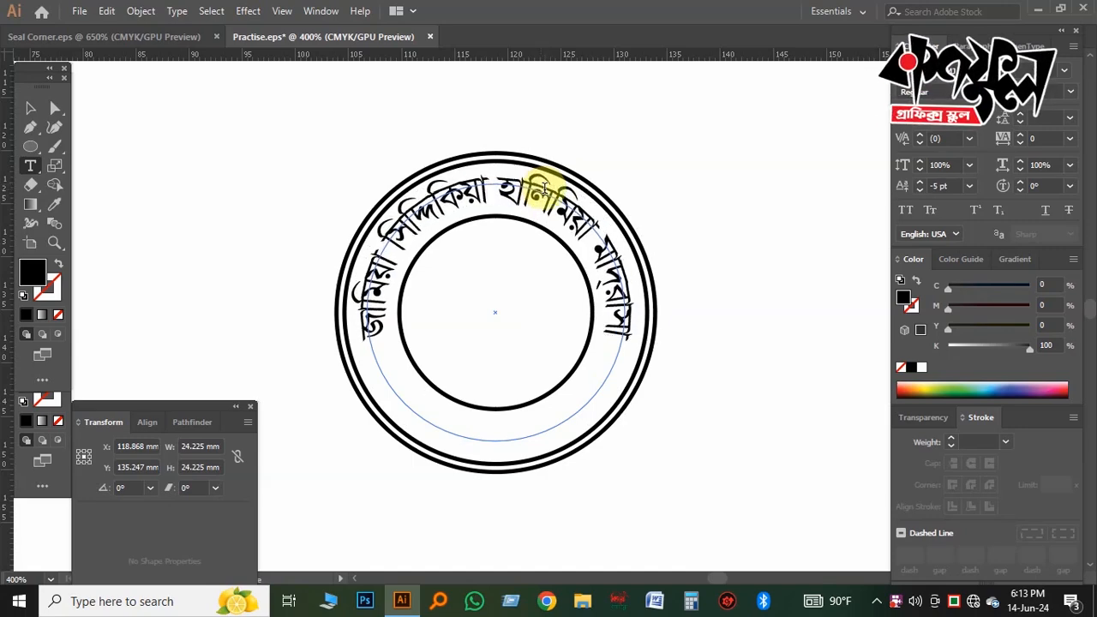
Set the horizontal scale of the whole circular institution-name text to 90%
triple_click(533, 178)
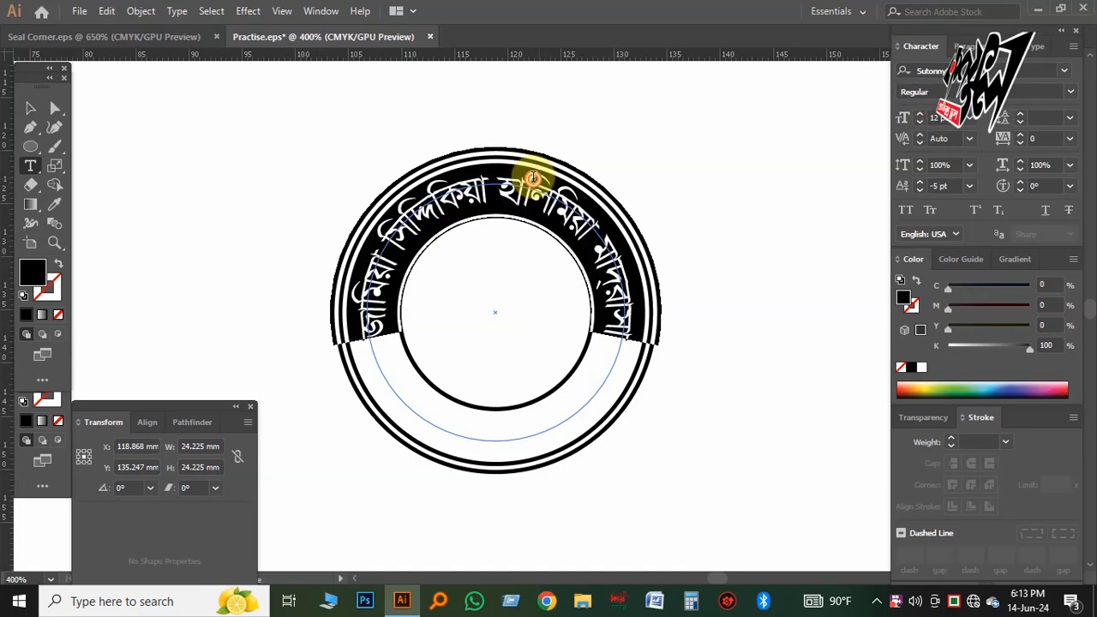
click(1020, 170)
click(1020, 170)
click(1020, 170)
click(1020, 169)
click(1020, 170)
click(1020, 170)
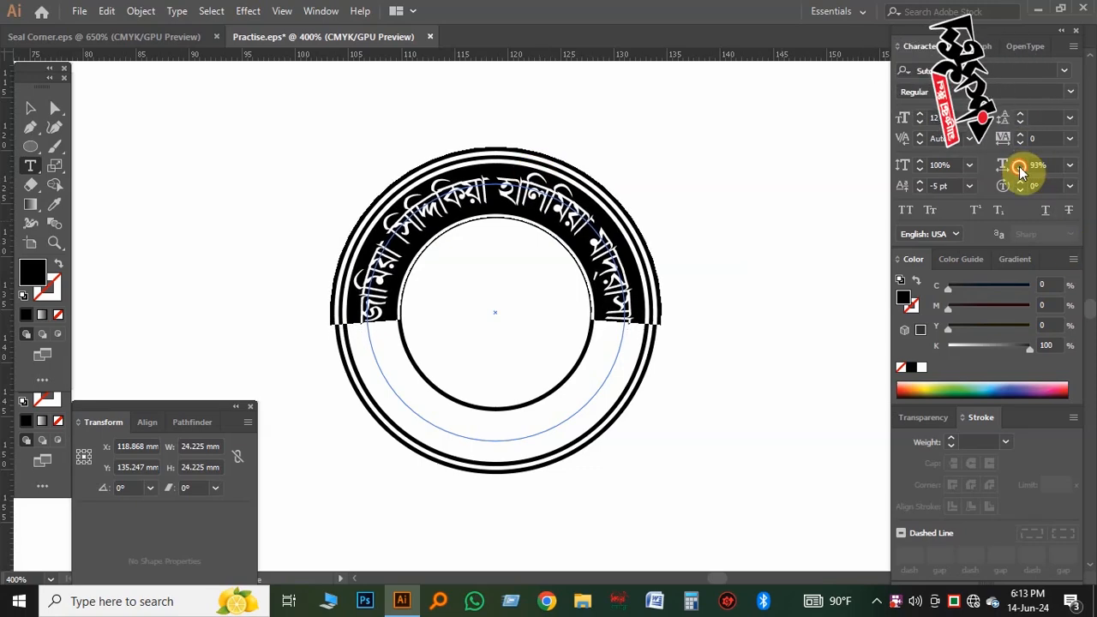
click(1020, 170)
click(1020, 169)
click(1020, 170)
click(1020, 169)
click(670, 152)
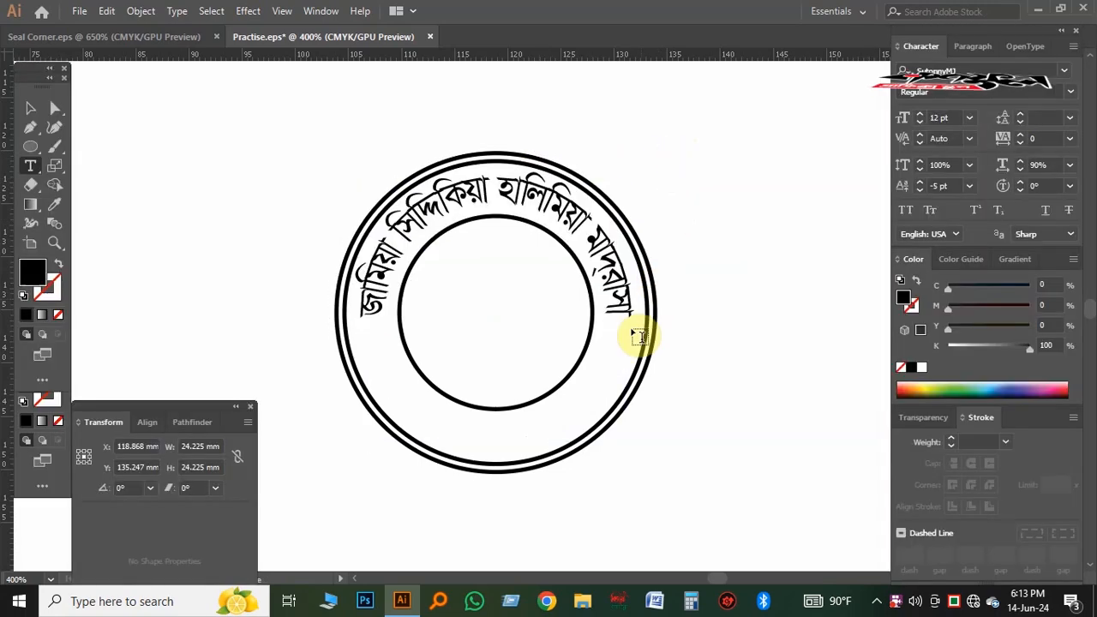
Copy the circular institution-name text and flip the original across its path so it reads upright along the lower half of the ring
key(v)
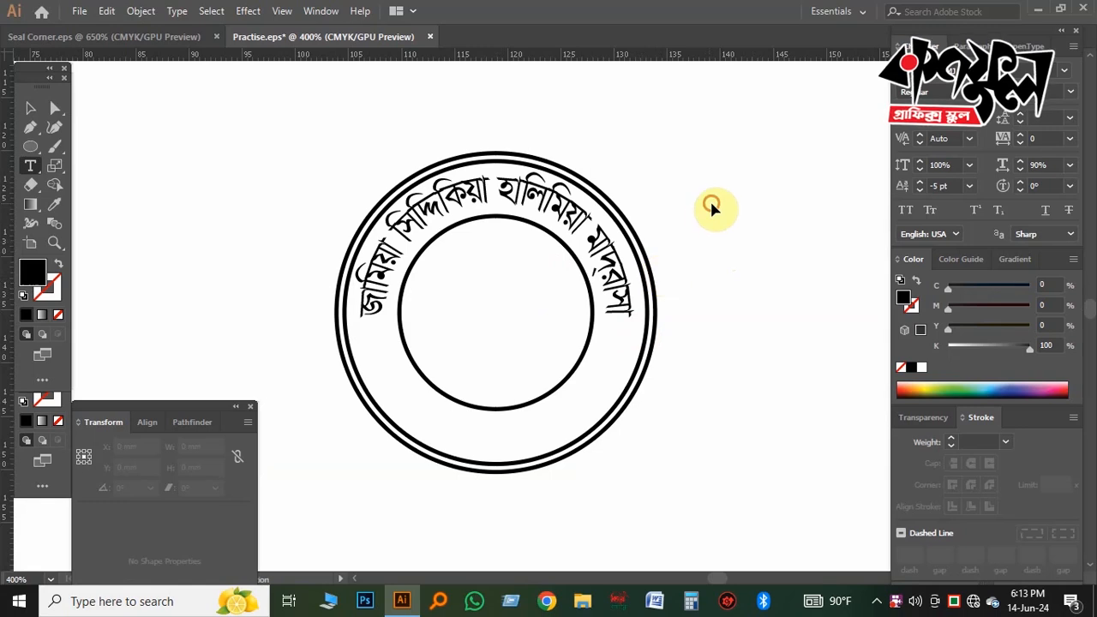
key(Tab)
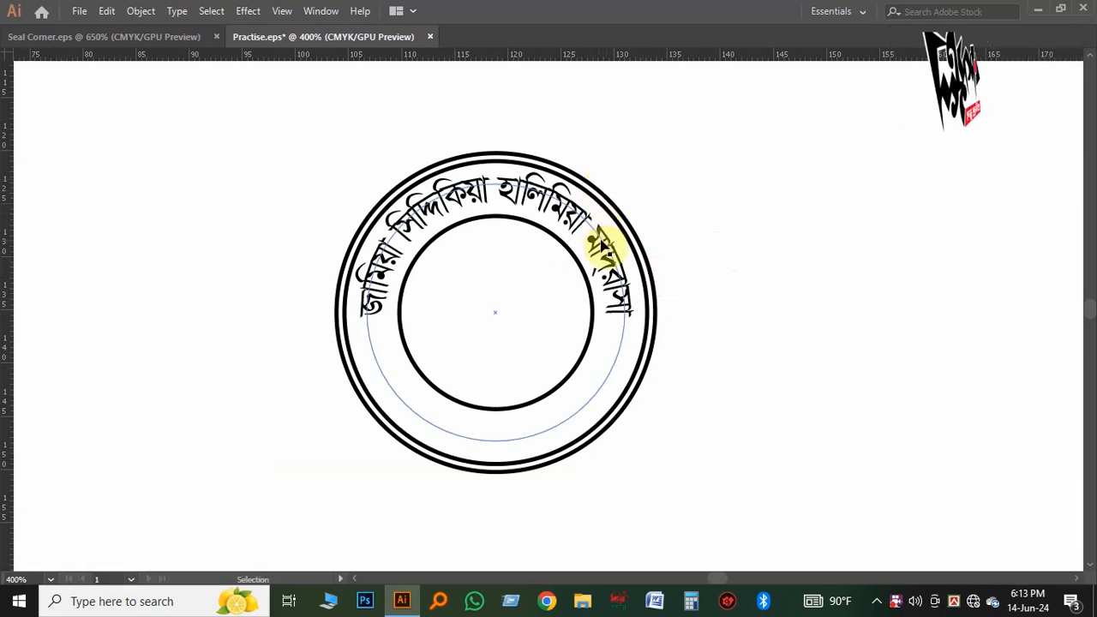
click(617, 245)
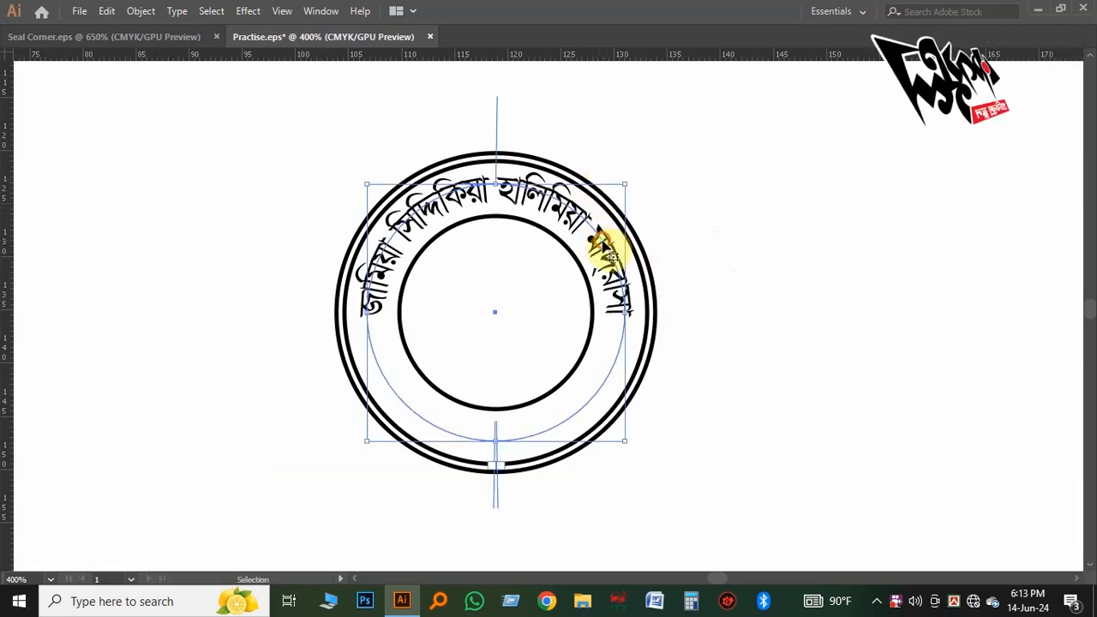
key(a)
click(754, 246)
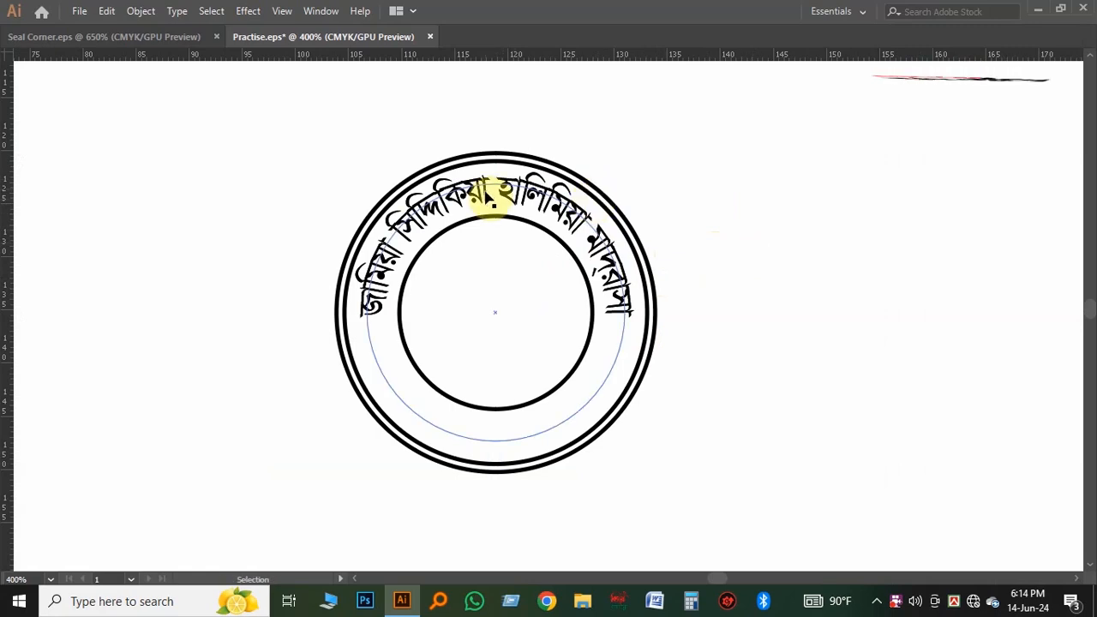
click(522, 208)
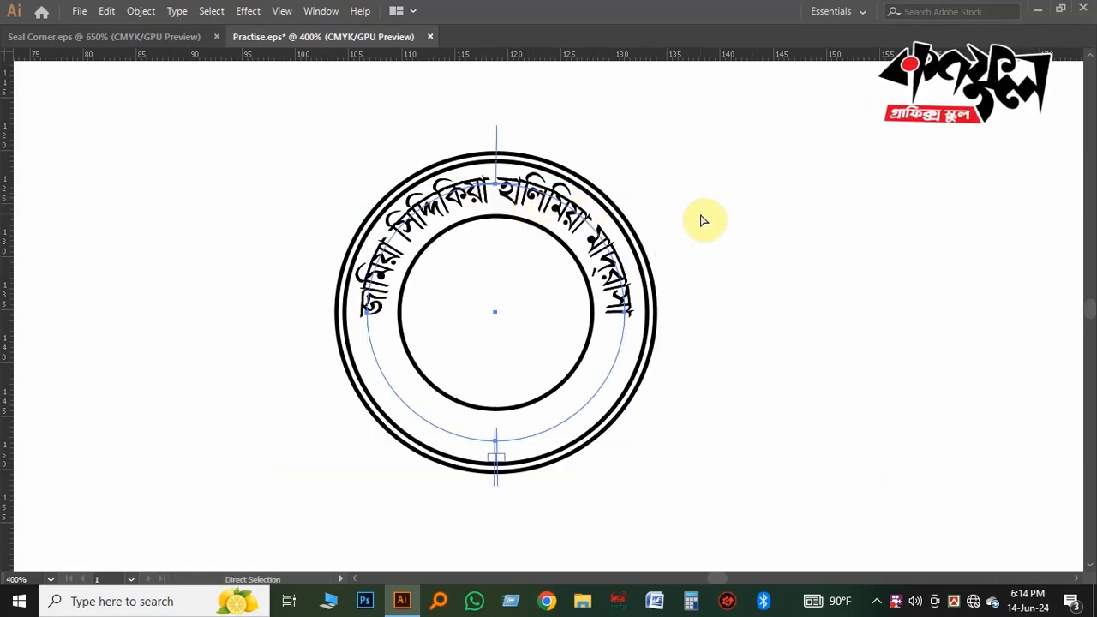
click(713, 216)
key(v)
click(596, 232)
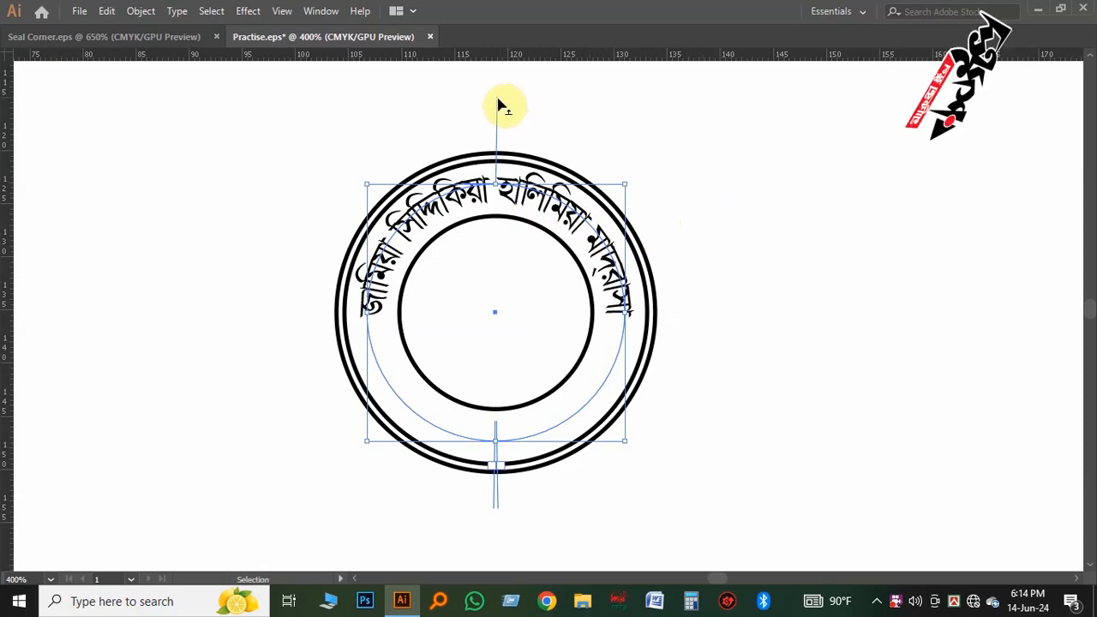
drag(498, 101, 495, 443)
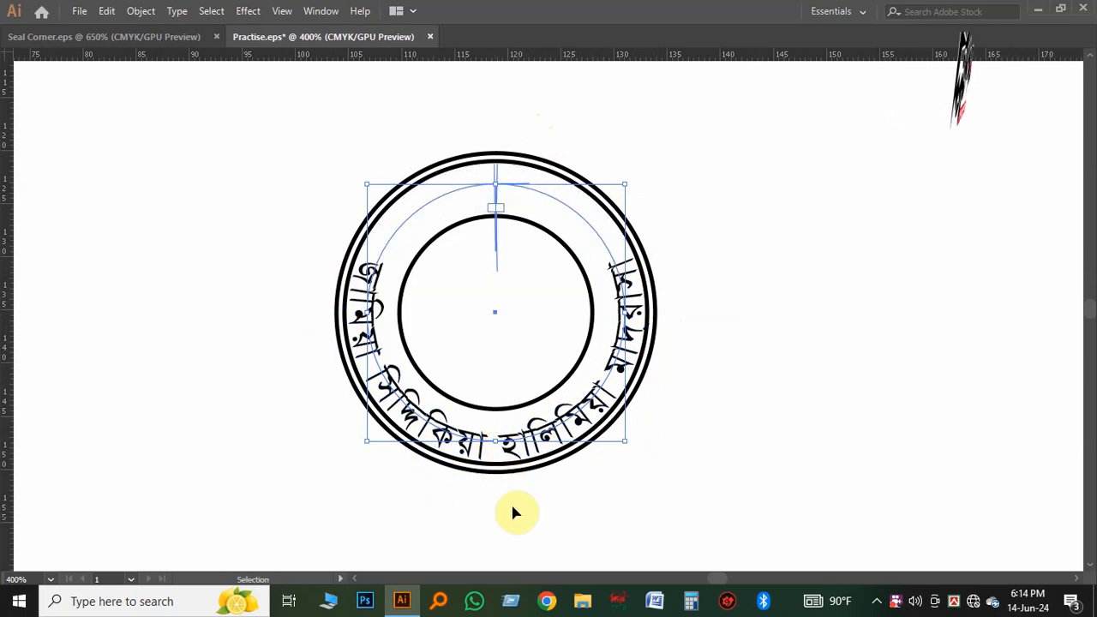
click(522, 514)
Set the flipped lower text to 10 pt with a baseline shift of -3 pt
ctrl+click(514, 395)
drag(558, 370, 522, 402)
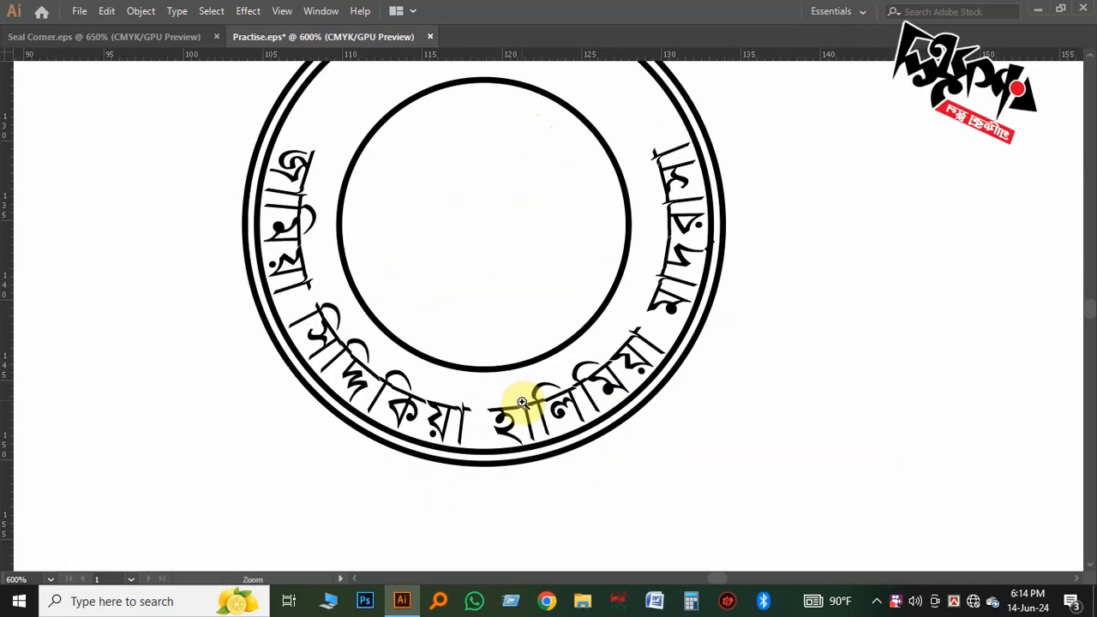
key(Tab)
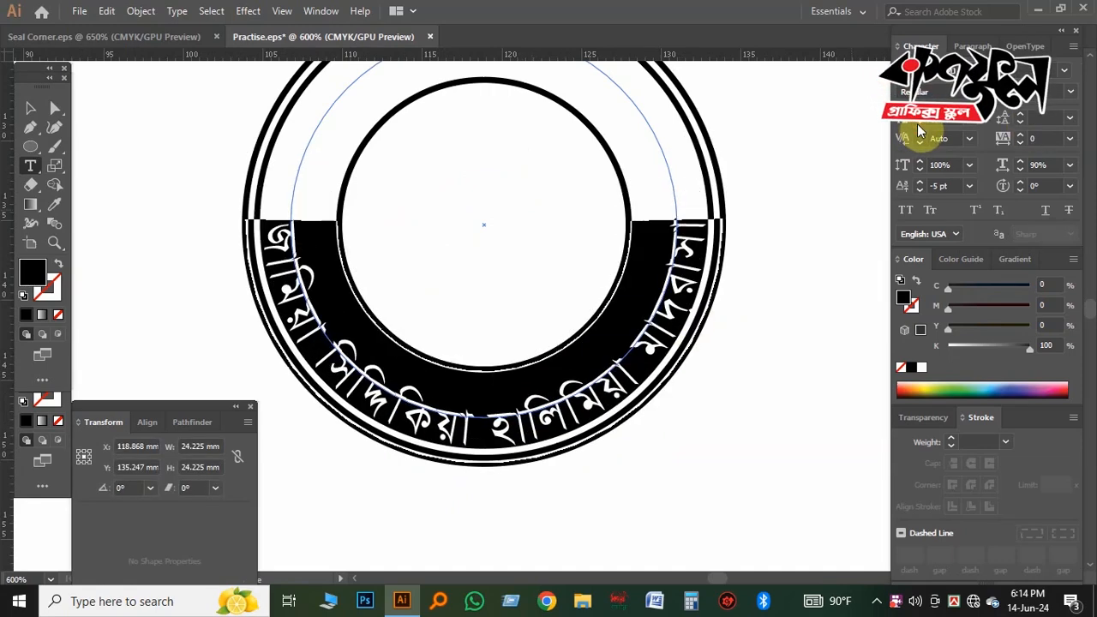
click(923, 184)
click(923, 183)
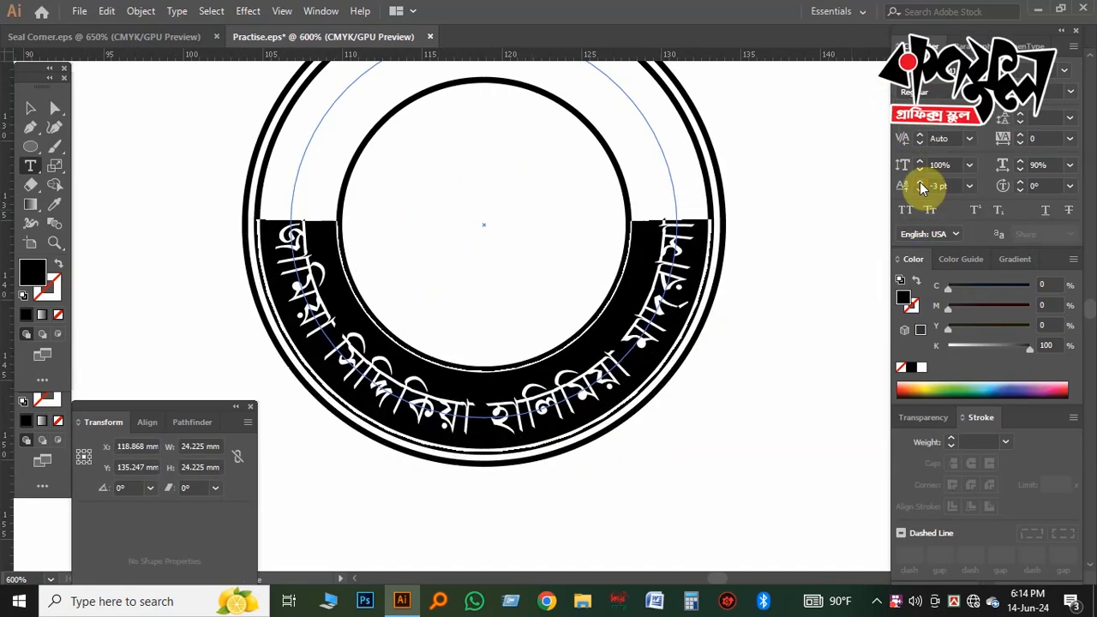
click(761, 386)
Replace the lower circular text with "মটুকচর, সদরপুর, ফরিদপুর"
key(Tab)
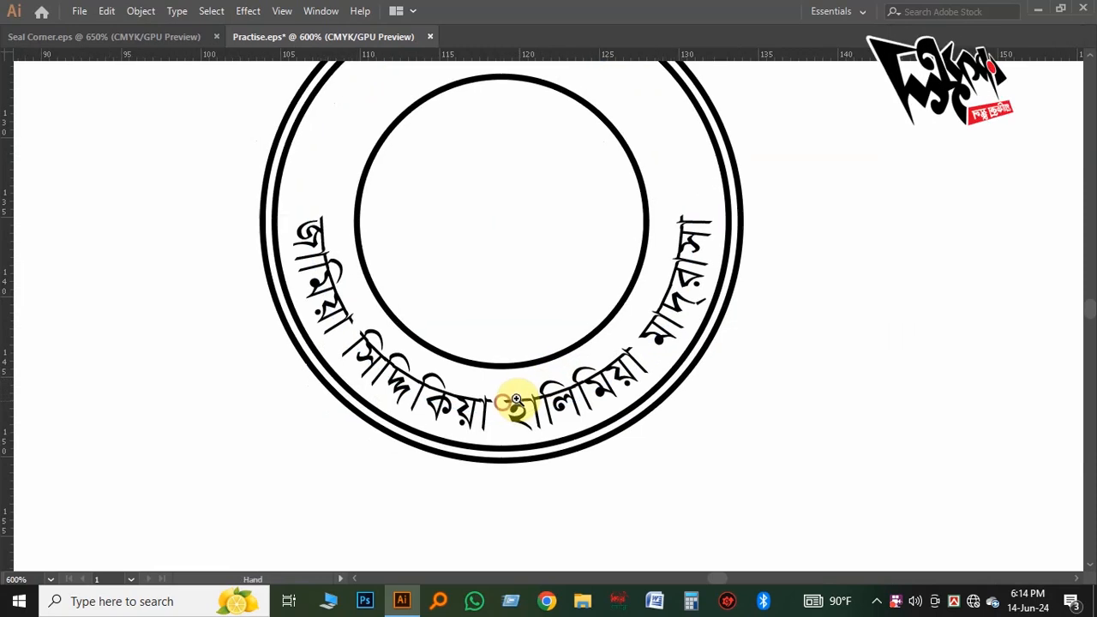
triple_click(520, 413)
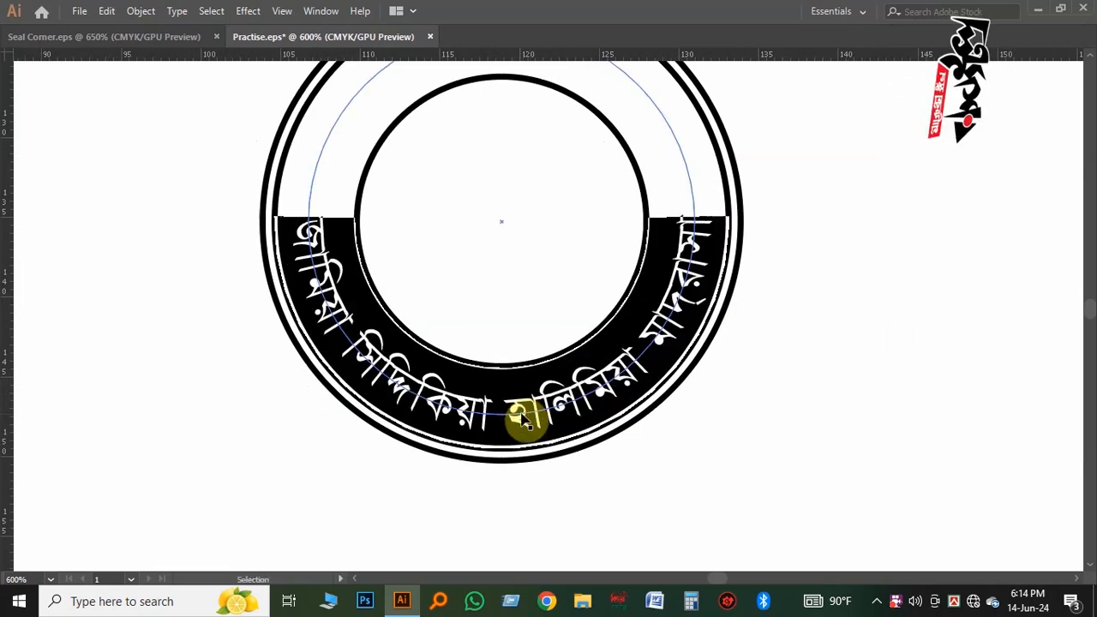
key(ctrl+alt+b)
text(মটুকচর)
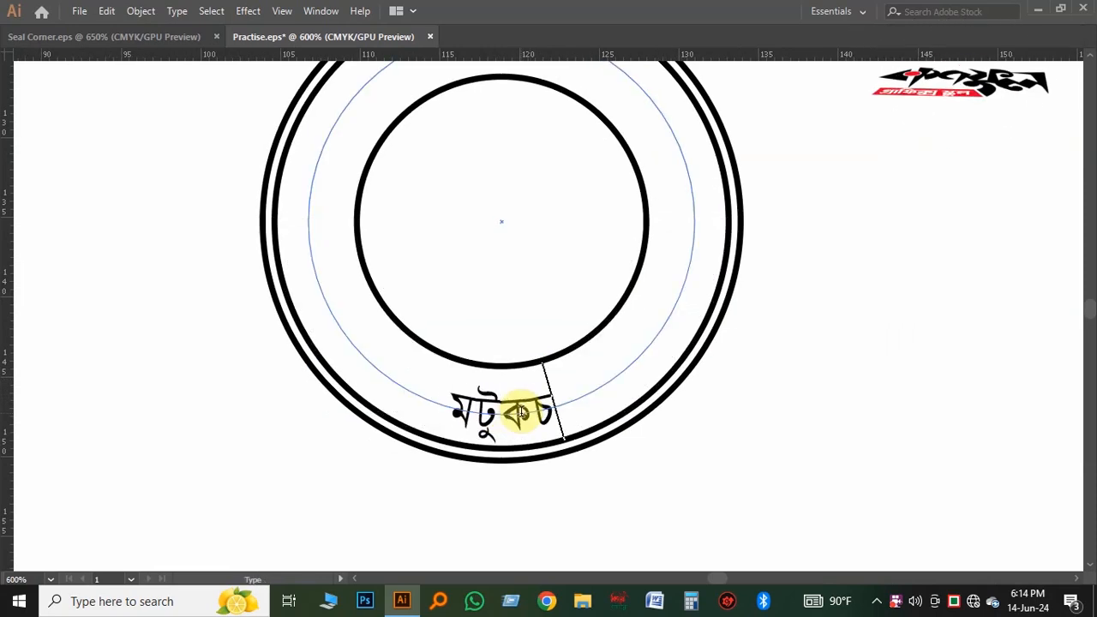
text(, স)
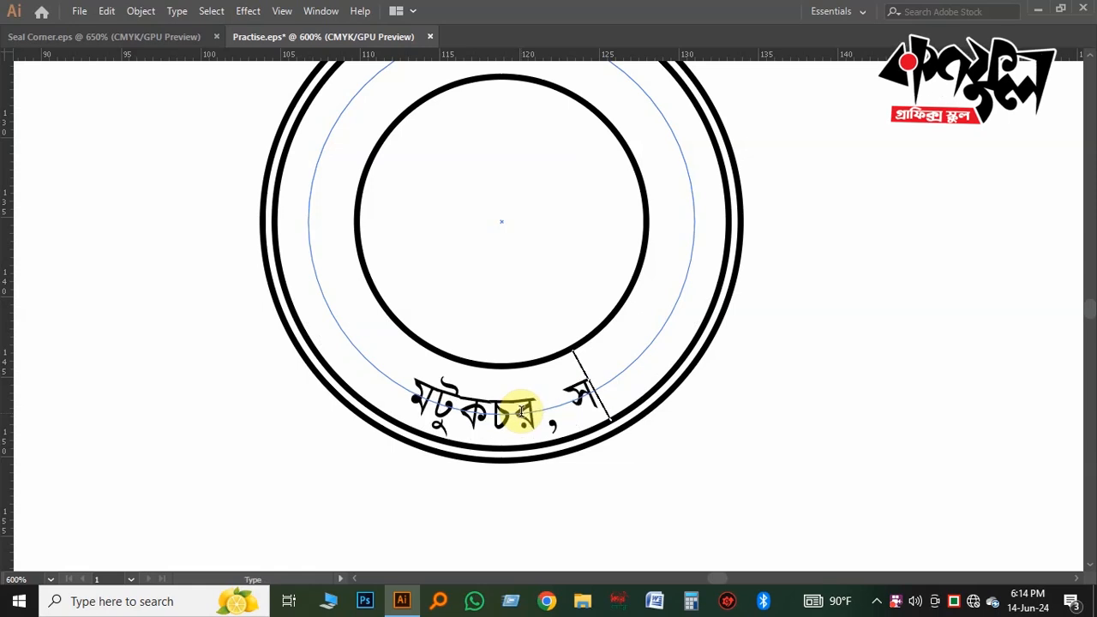
text(দরপুর, ফরিদপুর)
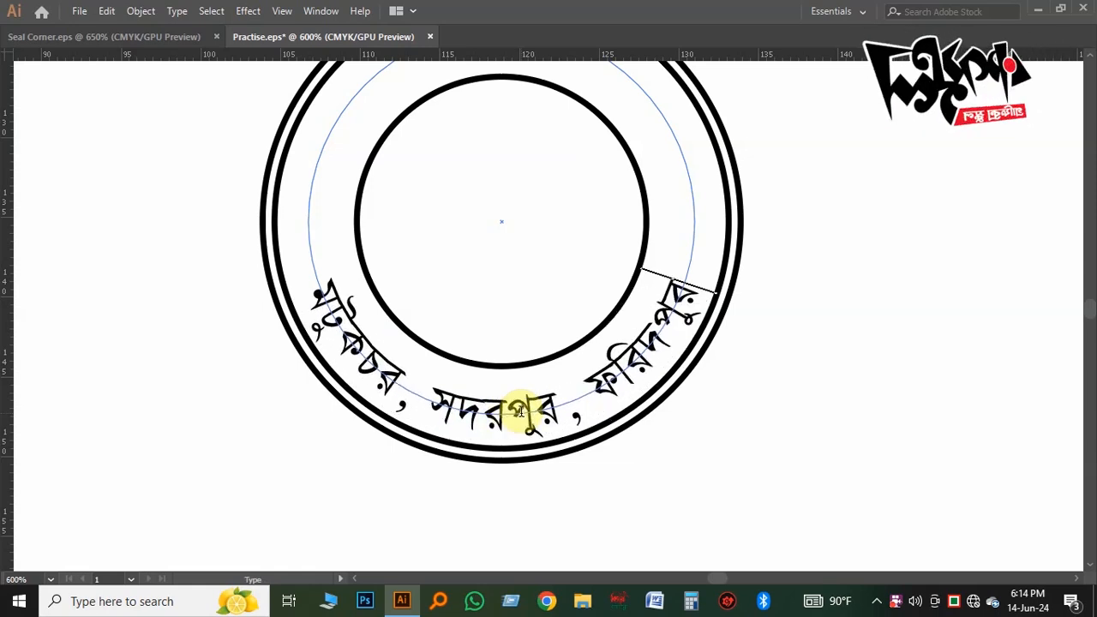
key(Escape)
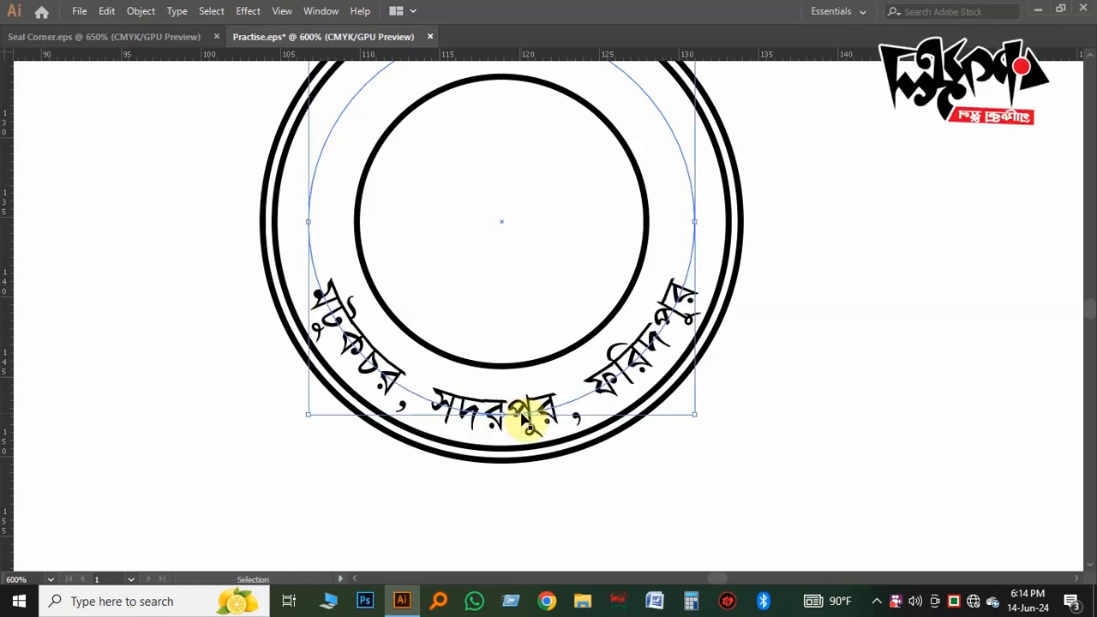
click(762, 382)
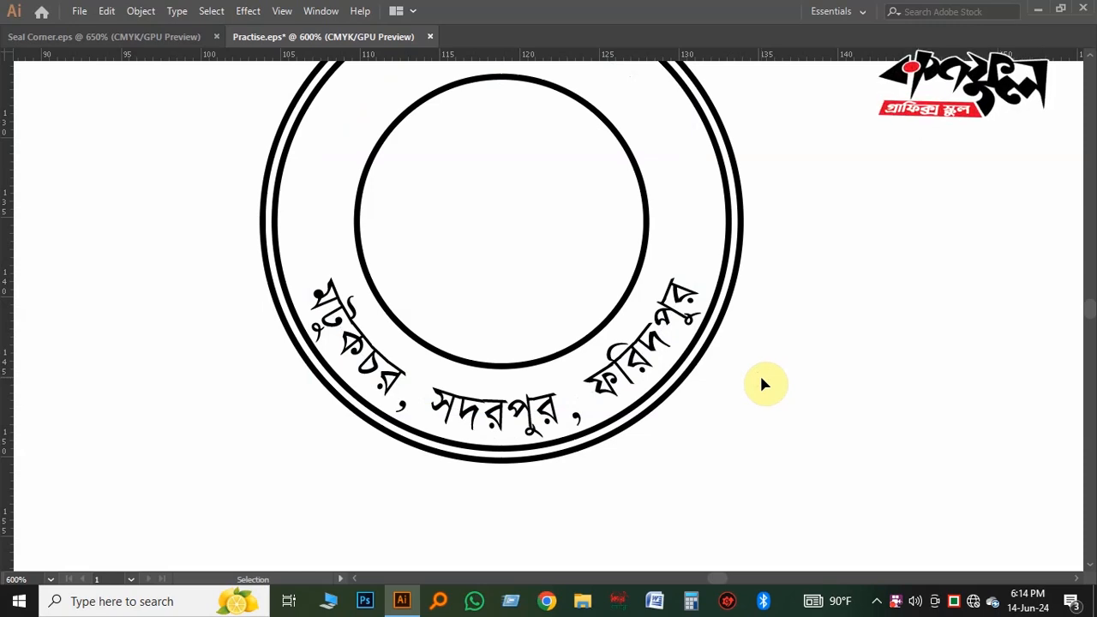
Paste the copied institution-name text in place in front, along the upper half of the ring
key(ctrl+f)
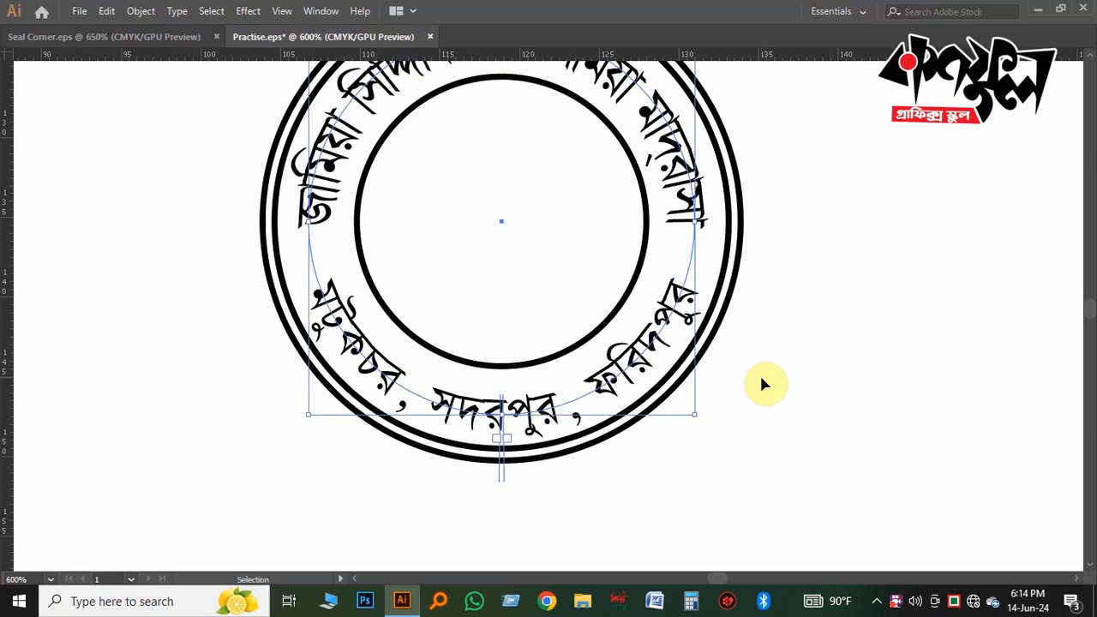
key(t)
drag(475, 277, 489, 339)
key(Escape)
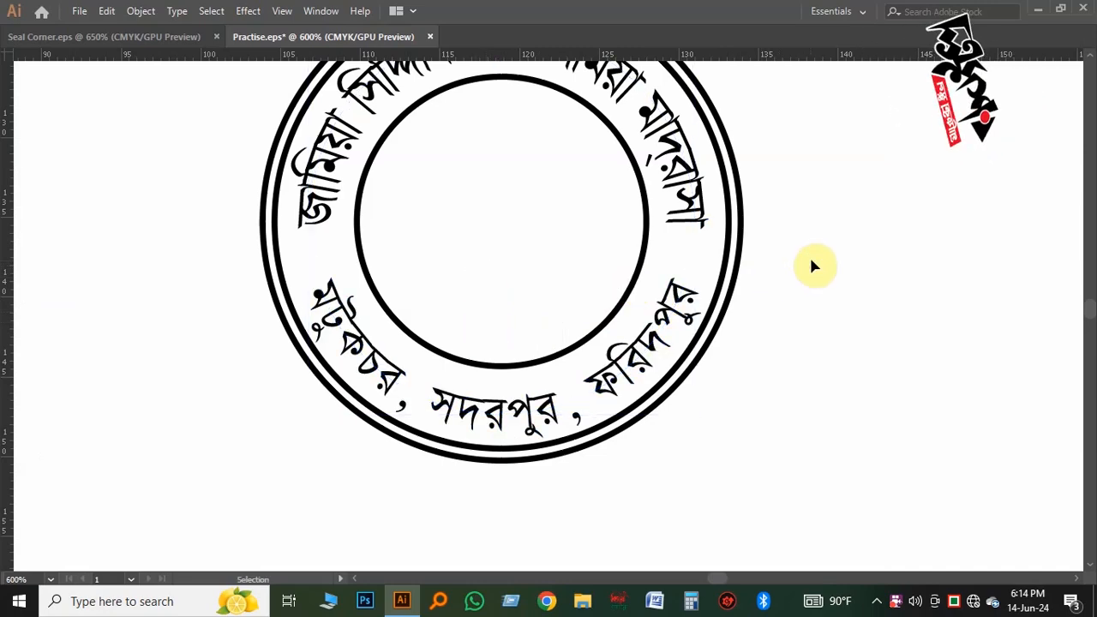
key(ctrl+alt+b)
key(z)
key(Tab)
key(Tab)
drag(450, 272, 457, 353)
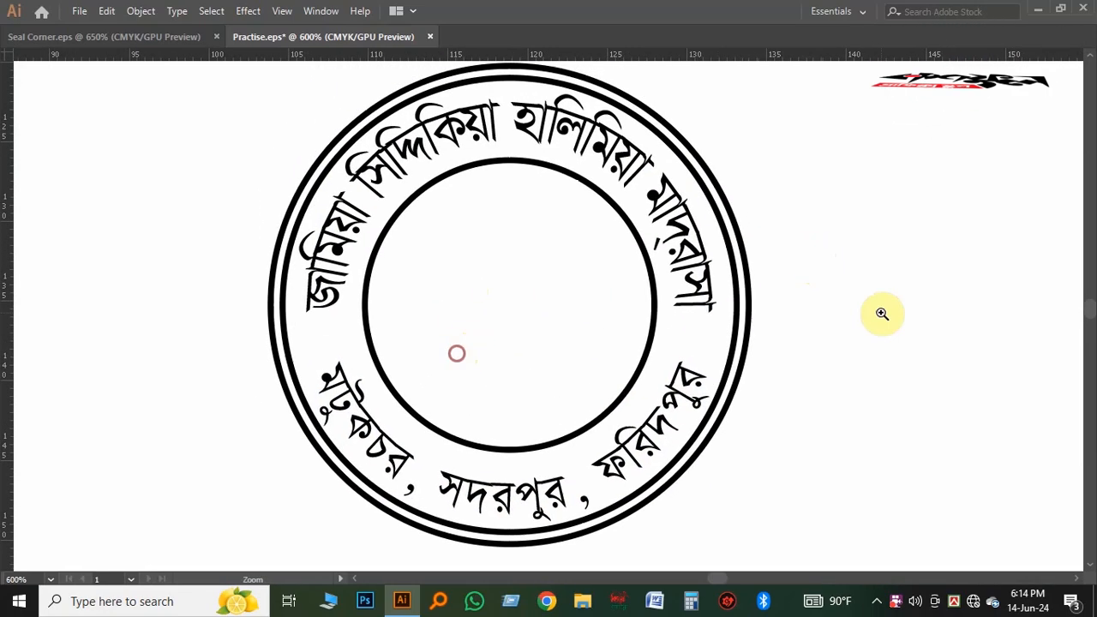
drag(881, 304, 874, 308)
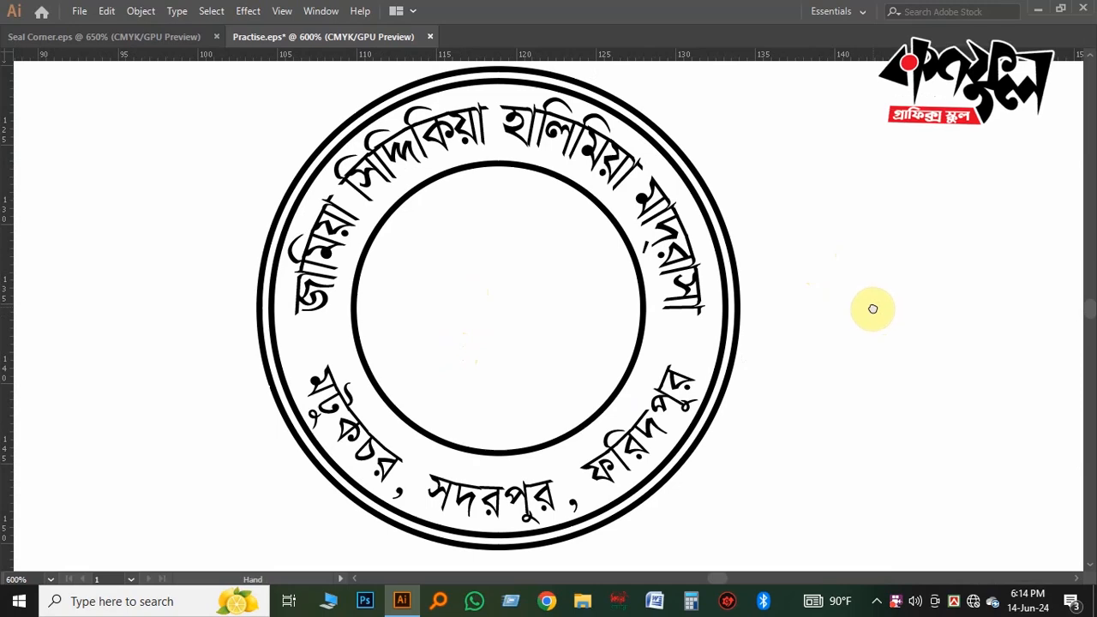
key(v)
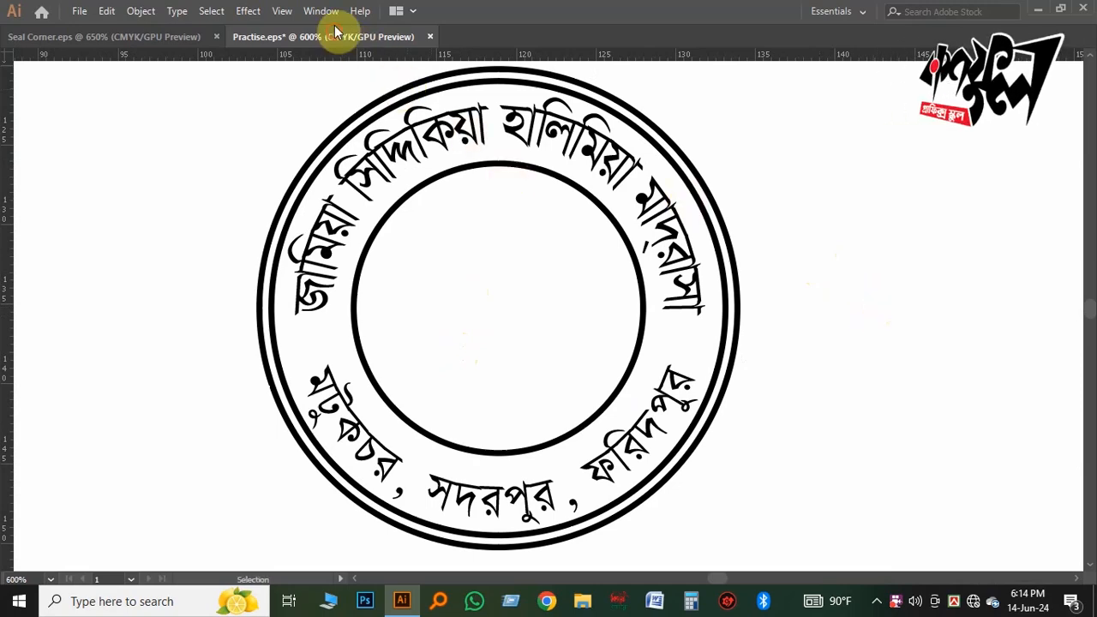
Review the star ornaments on the sample seals in Seal Corner.eps and return to Practise.eps
click(129, 34)
key(z)
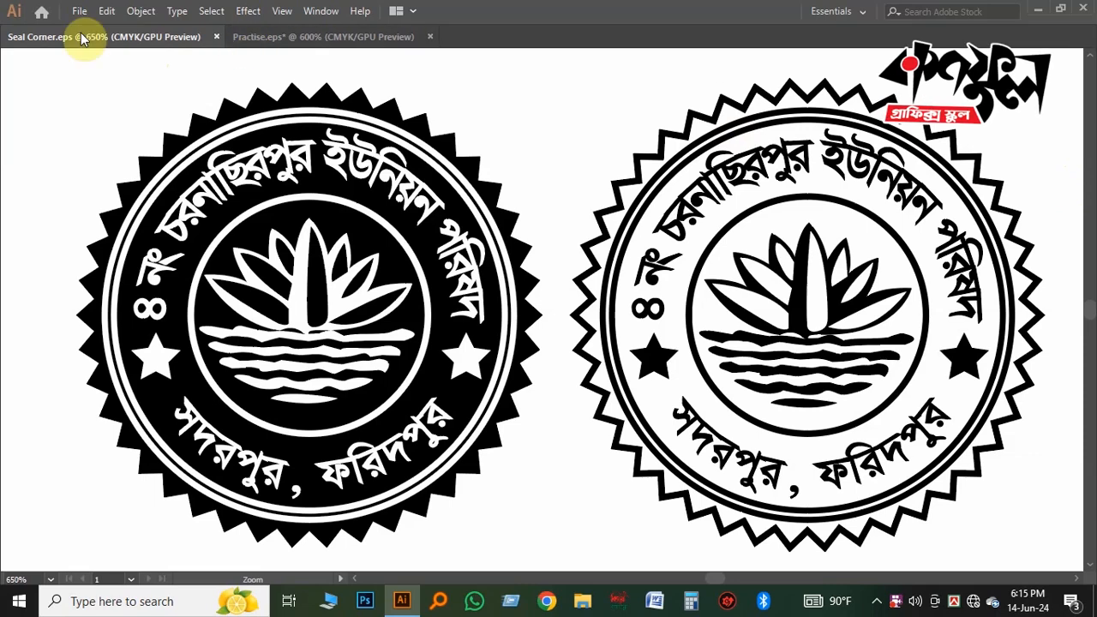
click(257, 36)
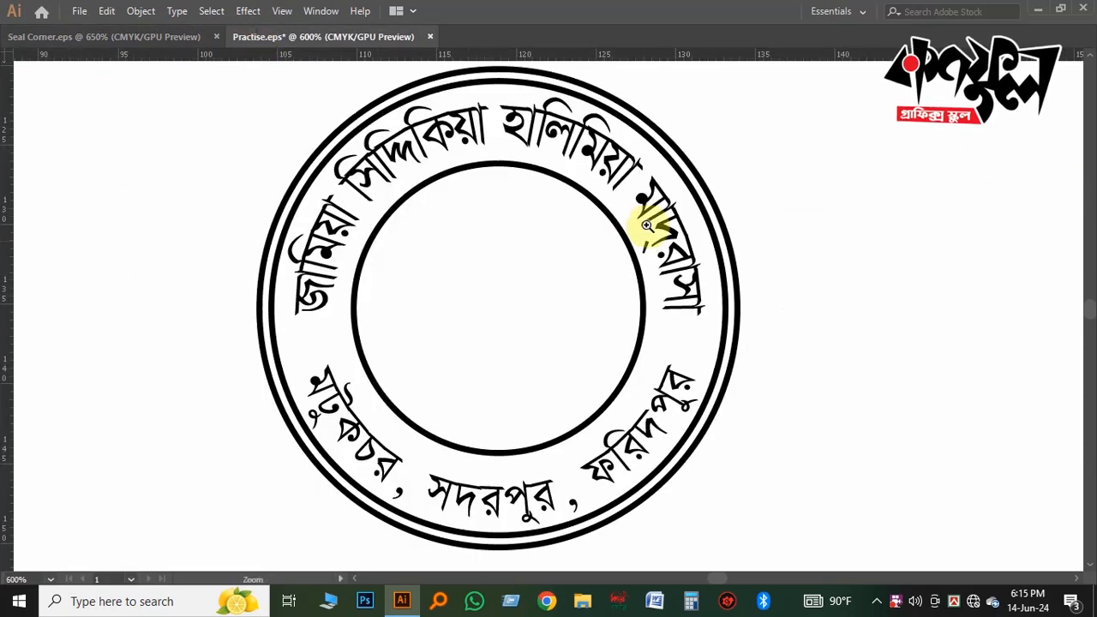
key(space)
drag(506, 333, 522, 326)
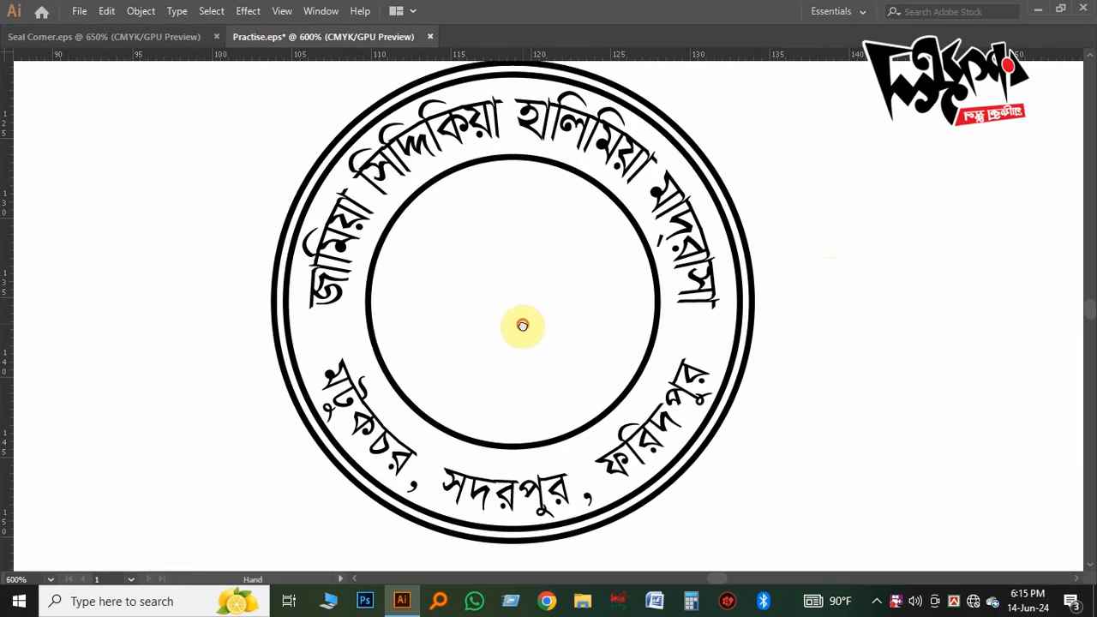
Draw an upright black five-pointed star about 3.7 mm wide with the Star tool, beside the seal on its left
key(ctrl+space)
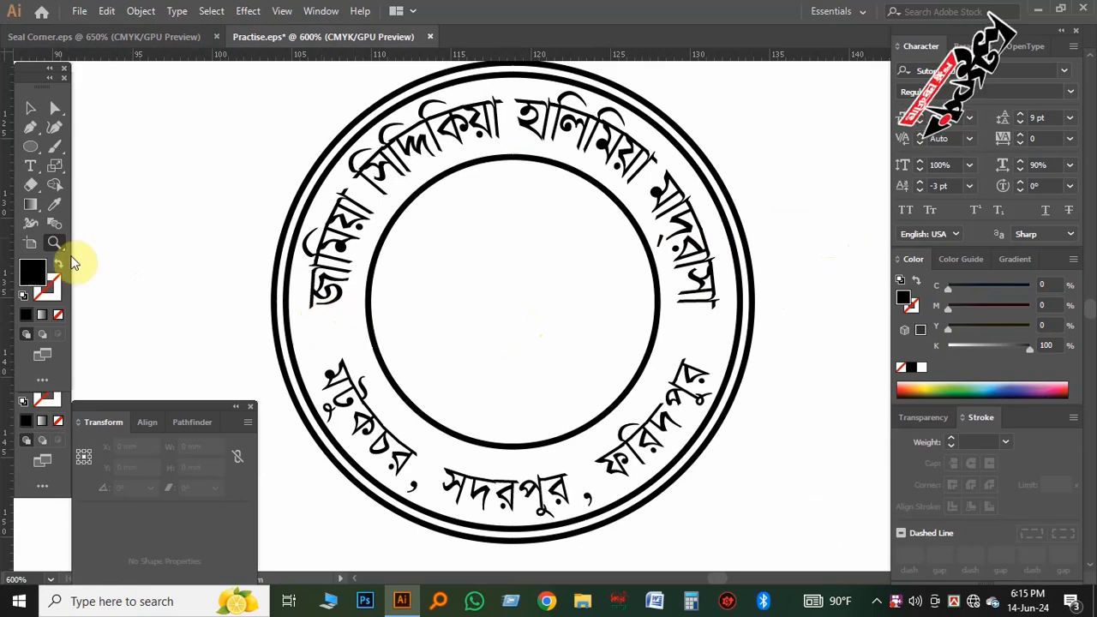
click(31, 150)
drag(31, 150, 90, 205)
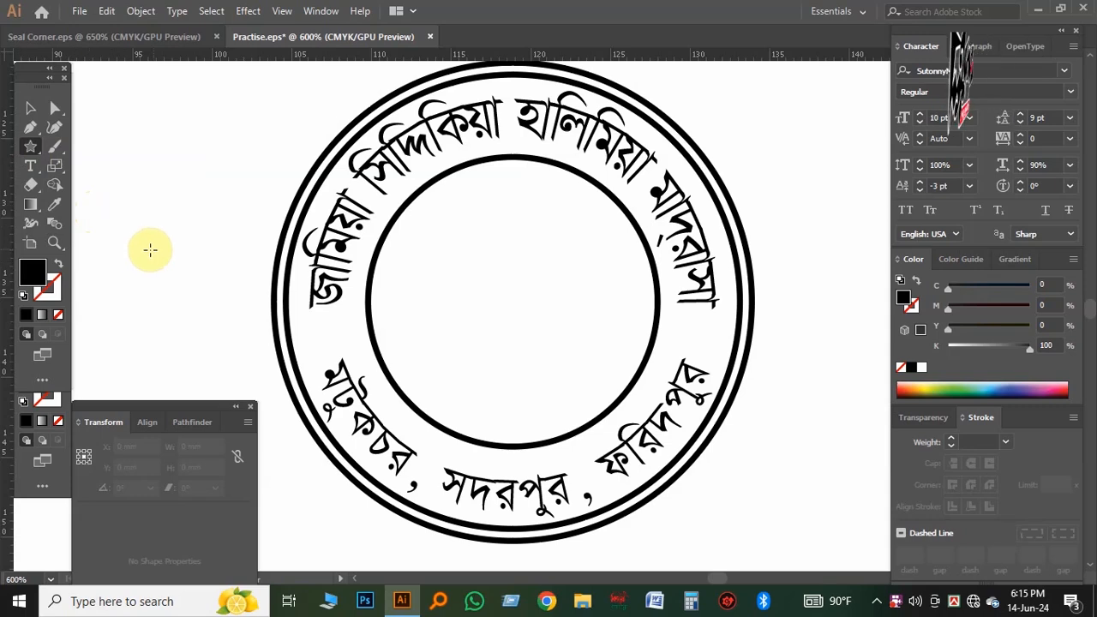
drag(150, 250, 163, 269)
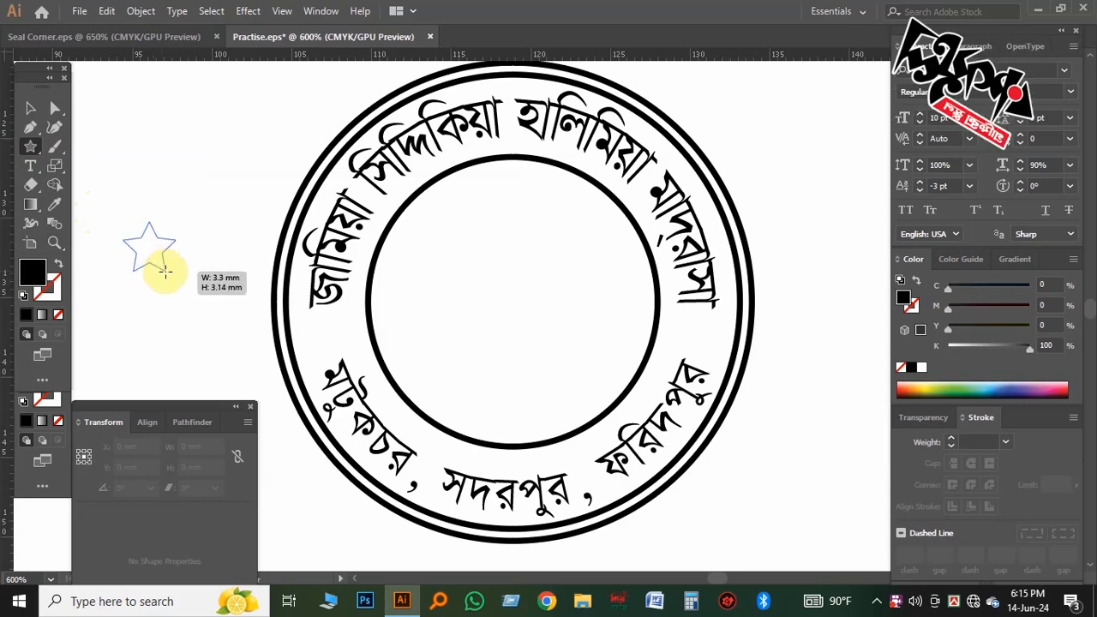
drag(165, 271, 167, 275)
key(Tab)
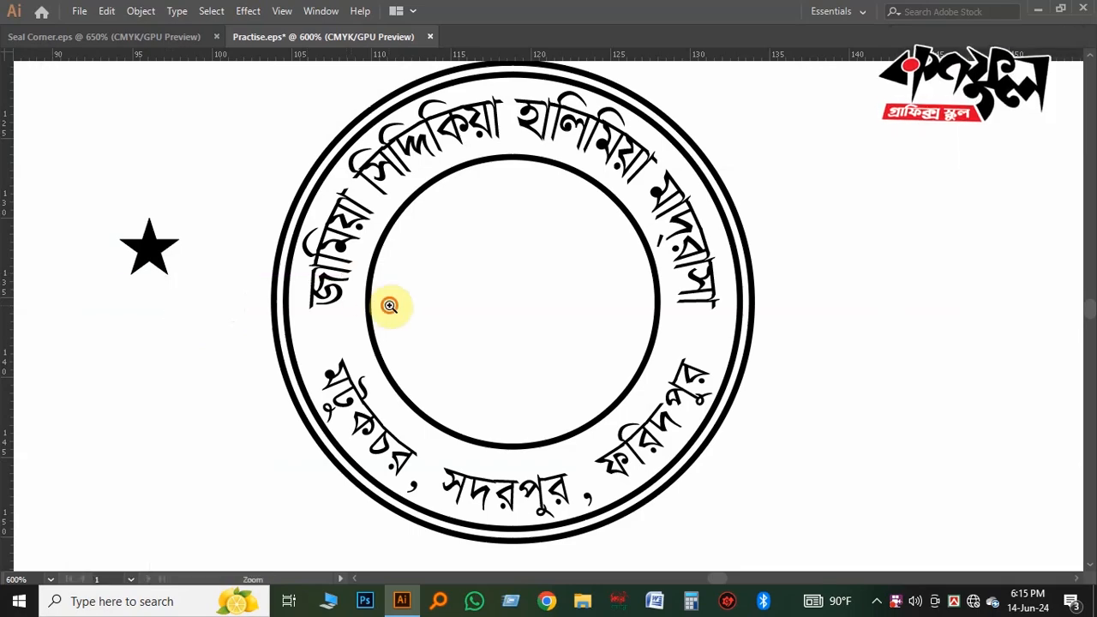
Move the star into the left gap of the ring between the upper and lower circular texts
ctrl+click(391, 305)
drag(230, 237, 453, 361)
key(Tab)
key(Tab)
Scale the star down proportionally to about 3 mm wide so it fits centred in the ring's left gap
ctrl+alt+click(505, 357)
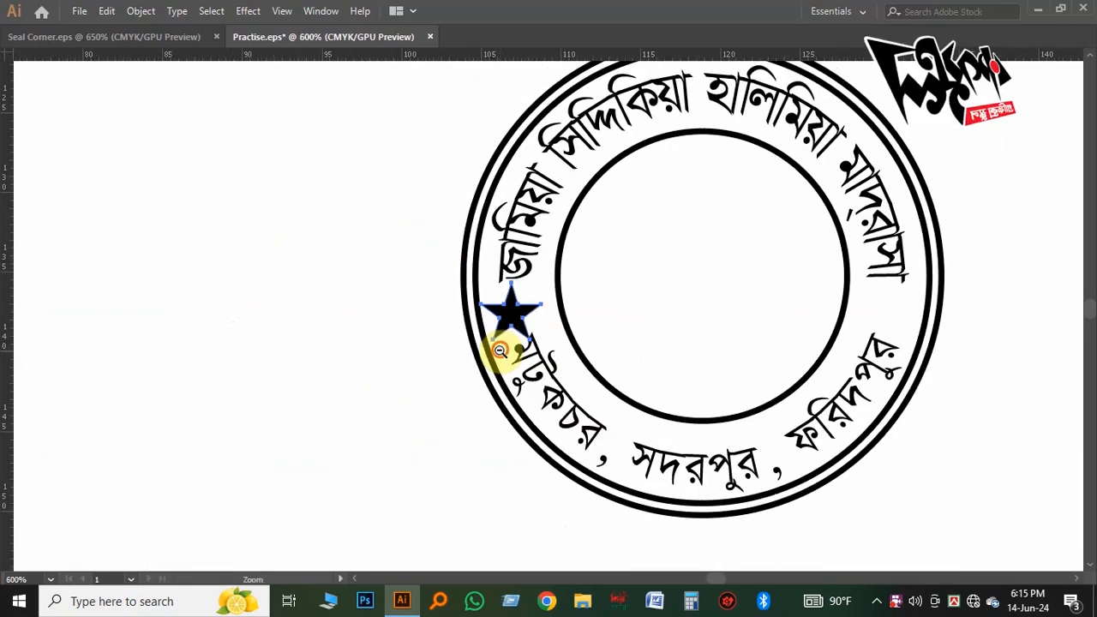
ctrl+alt+click(507, 358)
drag(610, 315, 398, 316)
key(Tab)
key(Tab)
ctrl+click(473, 318)
ctrl+click(472, 318)
drag(485, 287, 407, 306)
ctrl+click(452, 274)
ctrl+click(480, 282)
drag(490, 282, 540, 279)
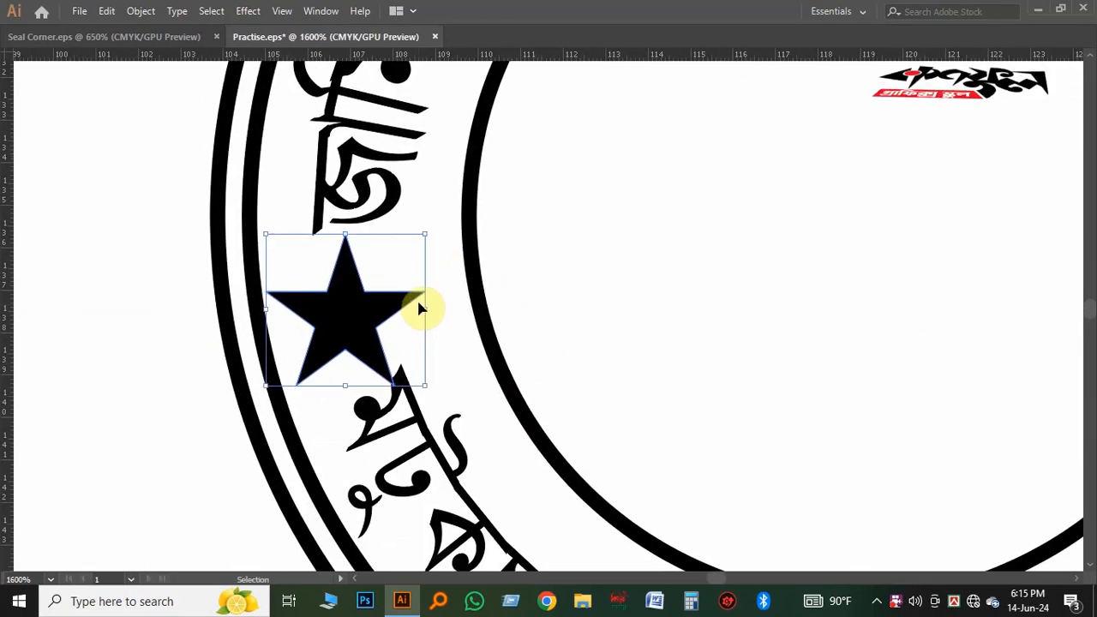
drag(425, 310, 355, 306)
click(97, 299)
click(157, 314)
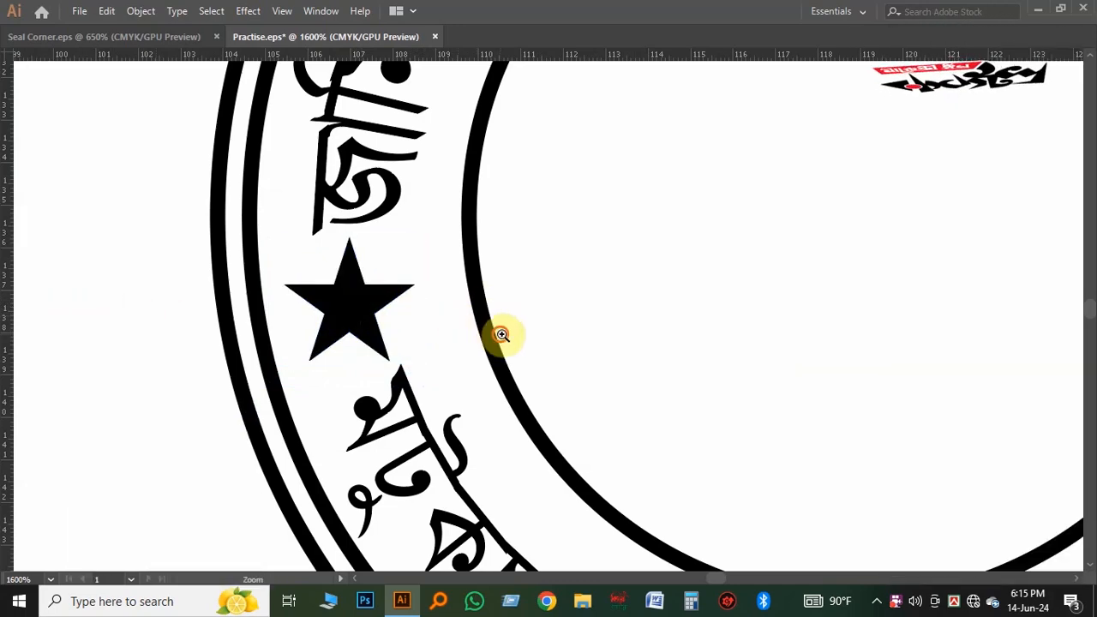
Copy the star from the ring's left gap horizontally into the right gap, between the upper and lower circular texts
alt+click(504, 335)
drag(659, 321, 559, 320)
key(Tab)
key(Tab)
alt+click(589, 340)
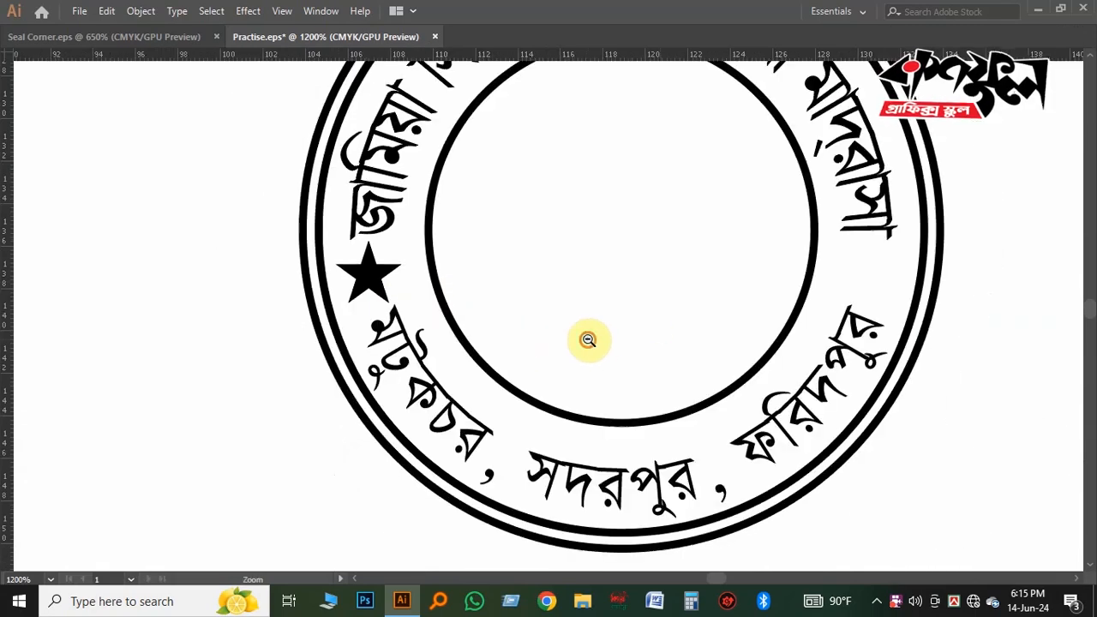
drag(661, 331, 614, 329)
click(331, 288)
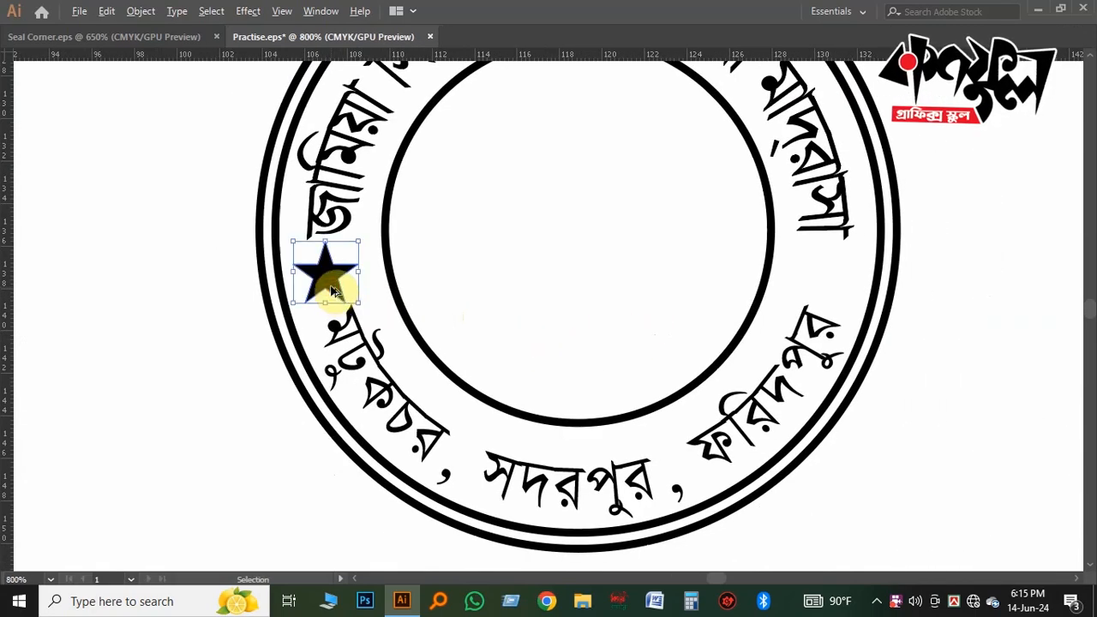
drag(331, 291, 830, 344)
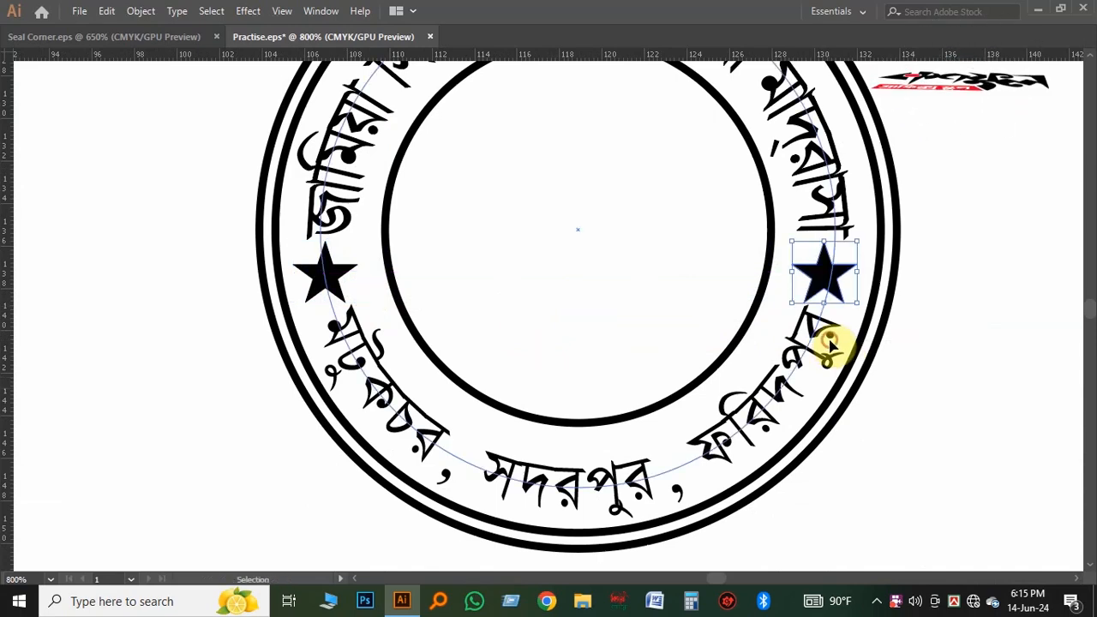
click(943, 411)
Examine the whole seal with a star in each gap between the circular texts
key(z)
alt+click(568, 359)
alt+click(568, 359)
drag(639, 360, 593, 391)
click(542, 359)
alt+click(583, 316)
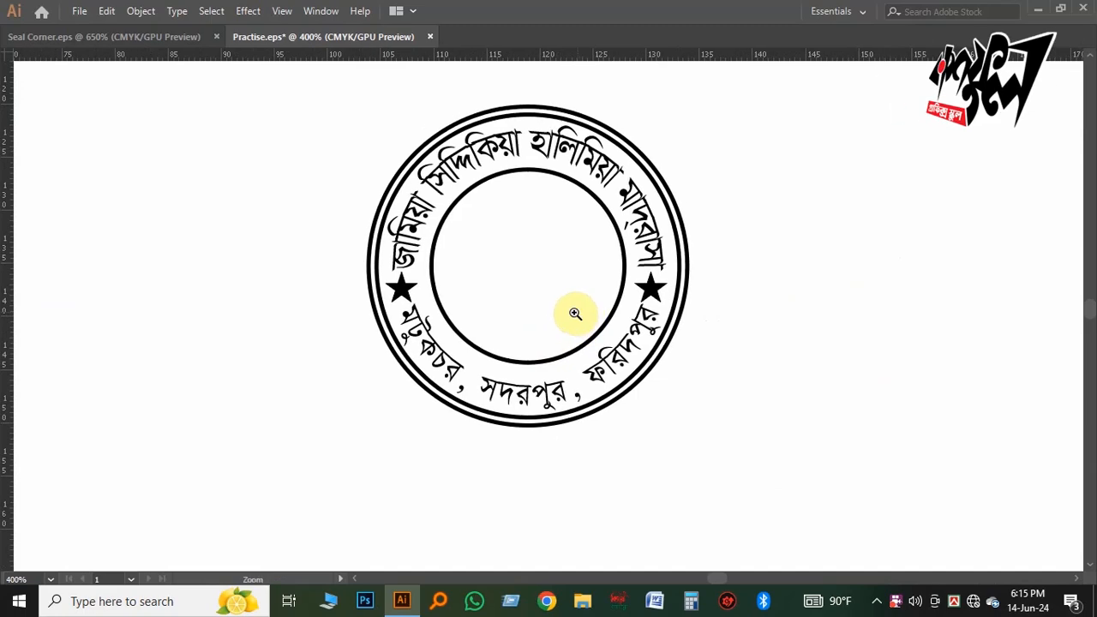
click(575, 313)
drag(563, 319, 624, 332)
alt+click(602, 358)
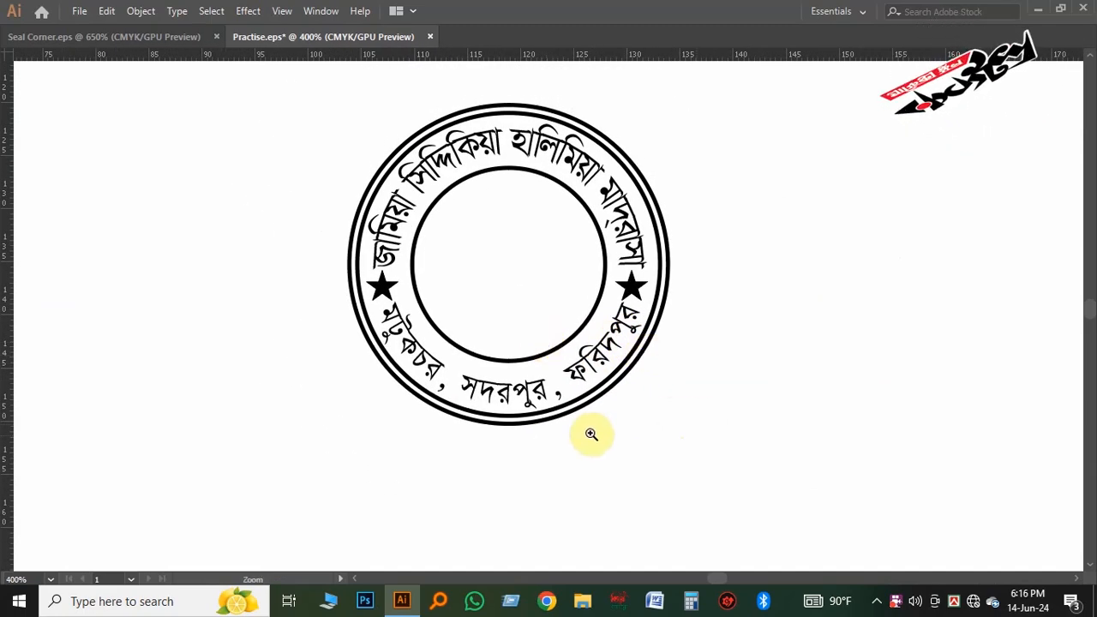
Add the point text "স্থাপিত : ২০১৭" below the seal
key(t)
click(525, 463)
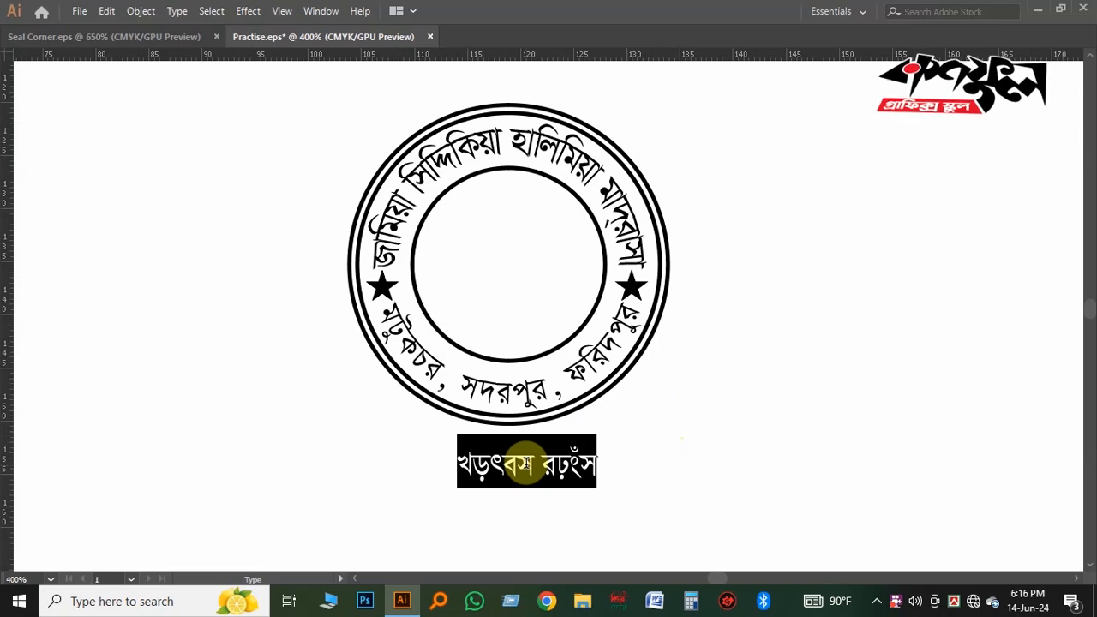
text(স্ম)
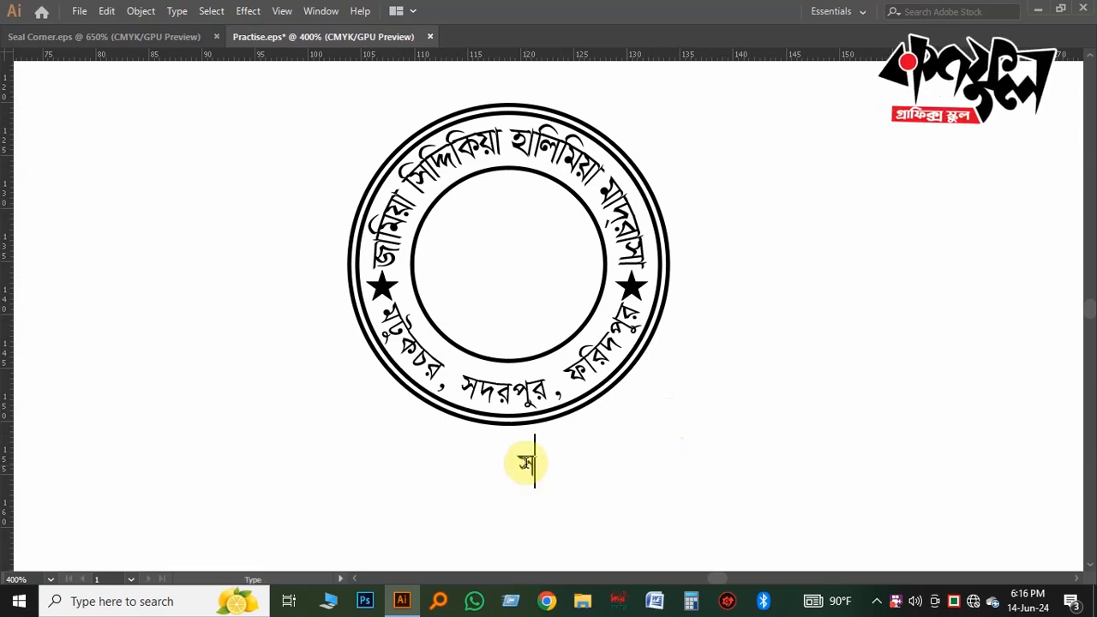
text(াপিত )
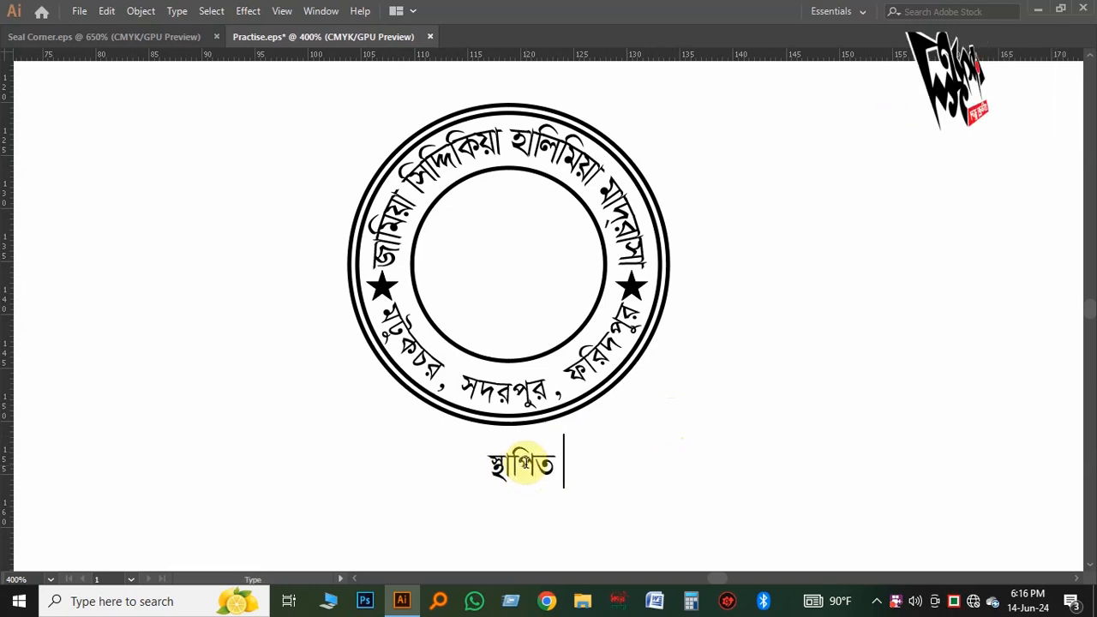
text(: )
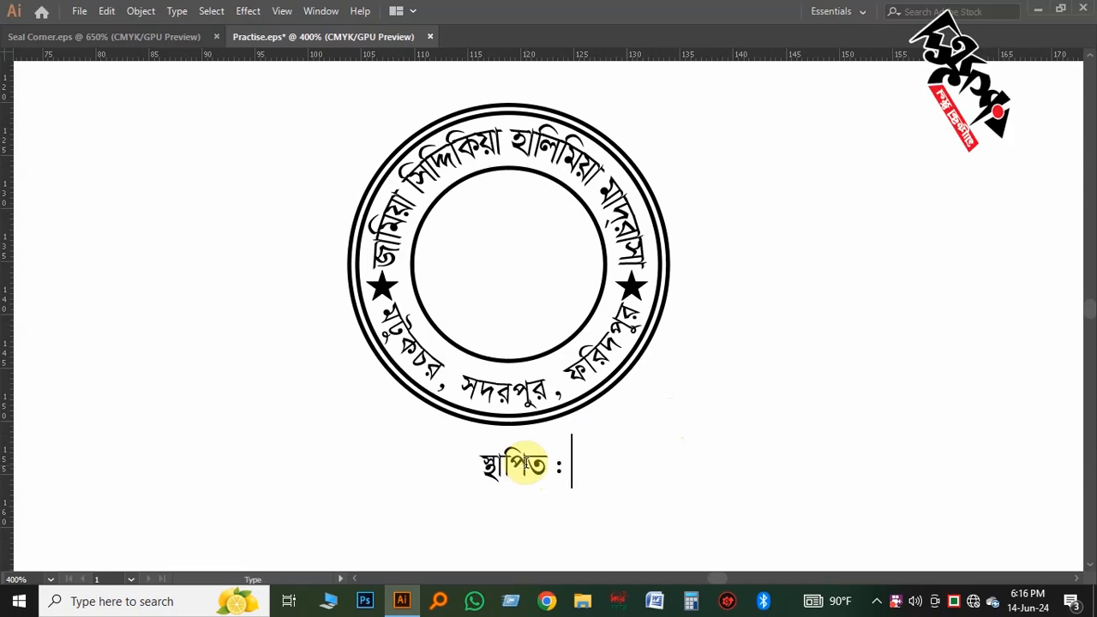
text(২০১৭)
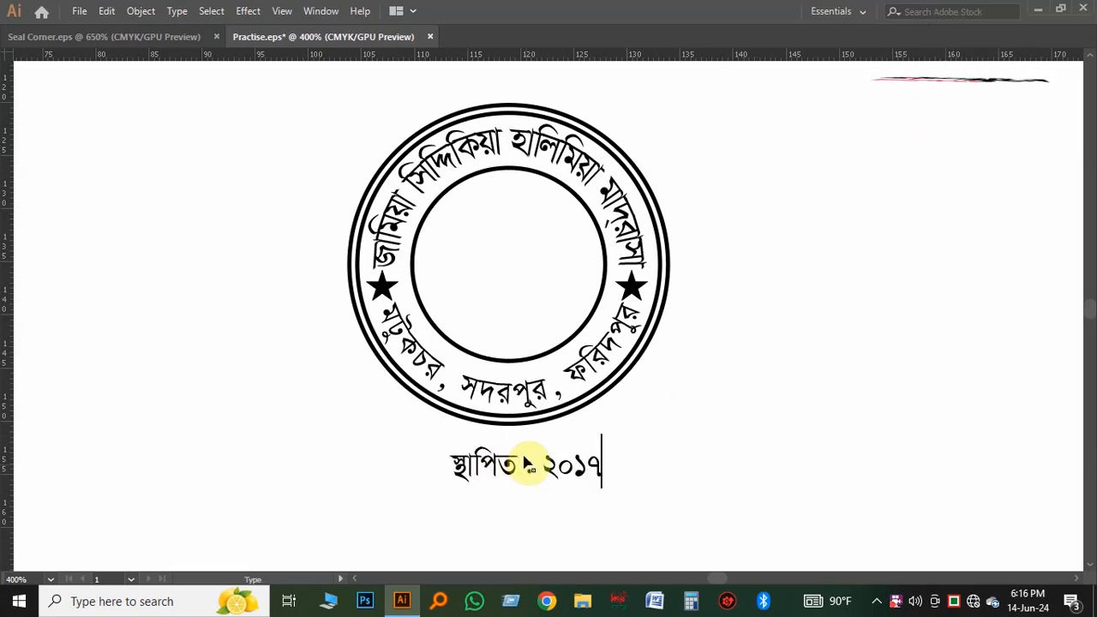
key(Escape)
click(730, 443)
Break the text below the seal after the colon so that ২০১৭ sits on a second line
key(z)
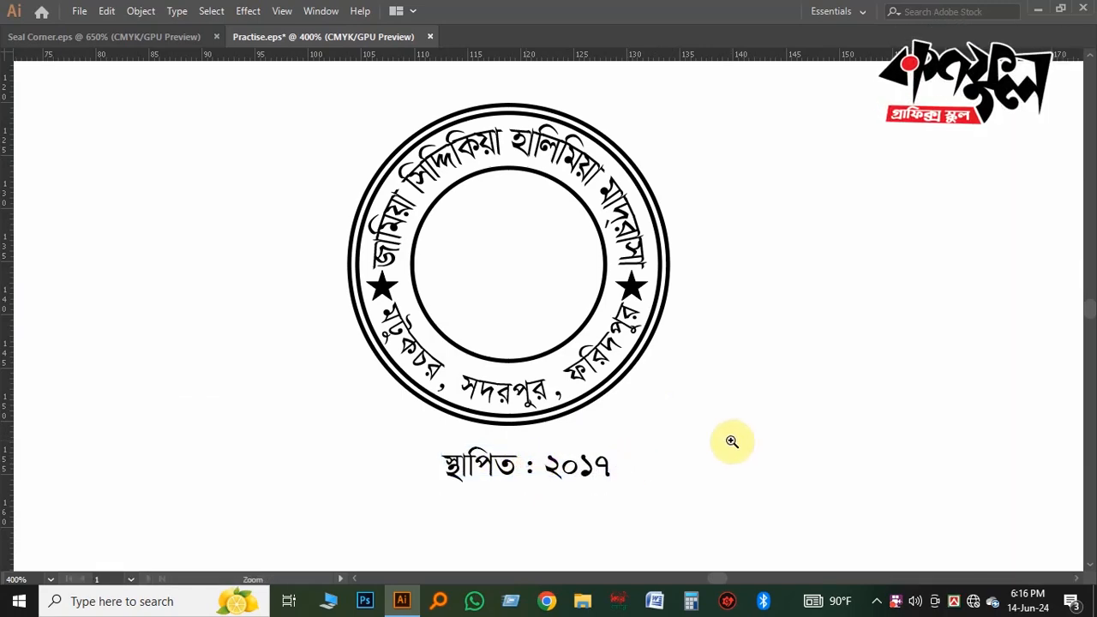
double_click(560, 407)
click(432, 327)
drag(551, 297, 573, 355)
key(Return)
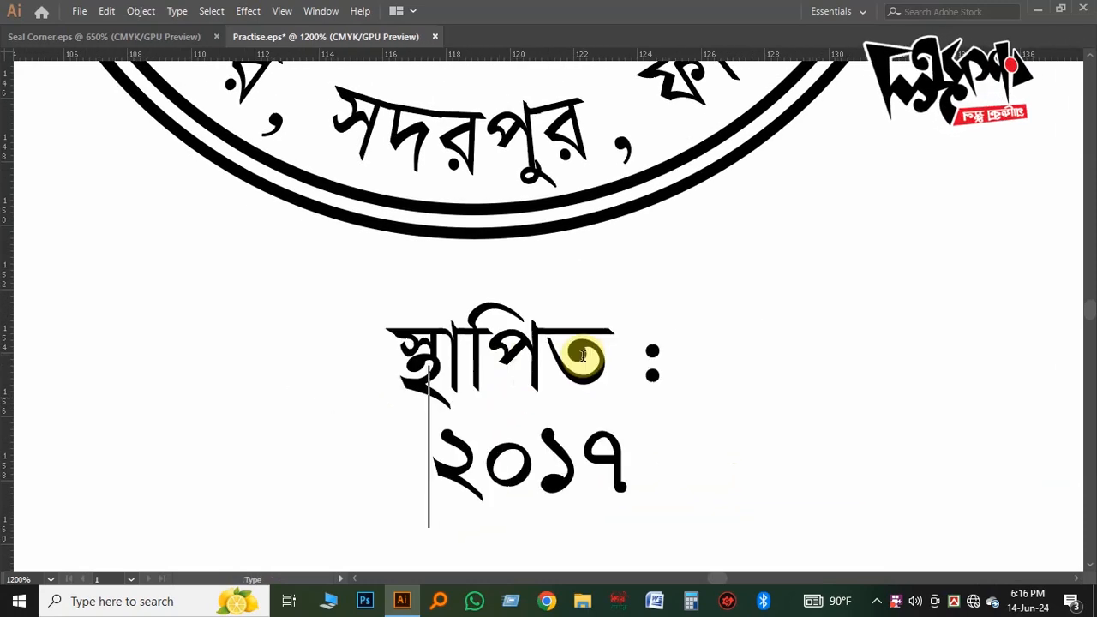
key(Escape)
click(849, 330)
Move the two-line establishment text from below the seal into the empty inner circle
key(z)
alt+click(593, 338)
alt+click(592, 338)
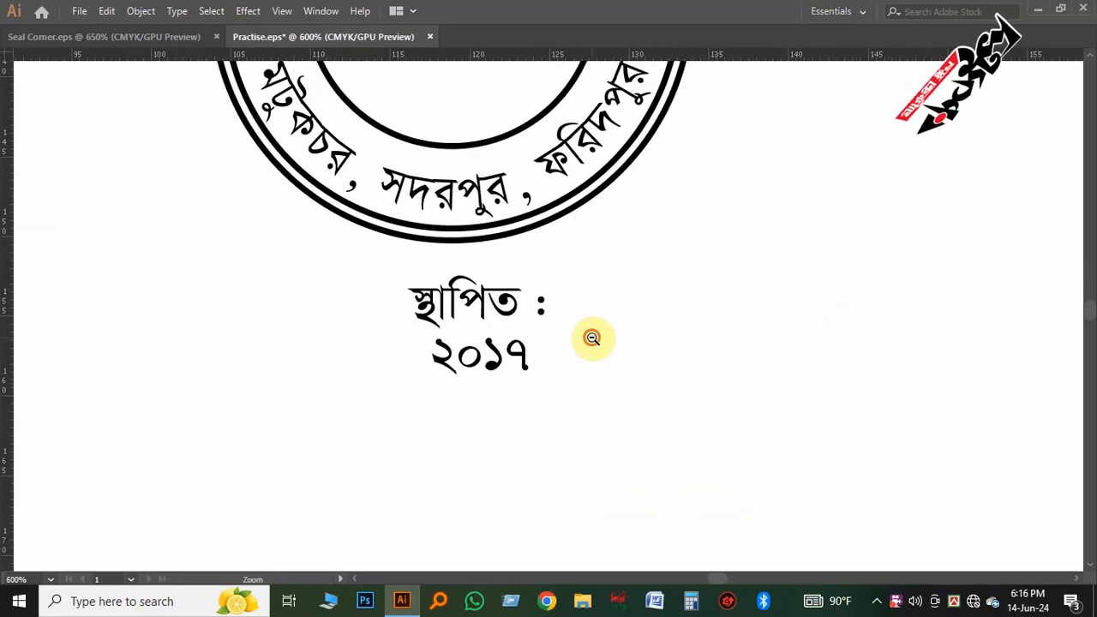
alt+click(593, 338)
drag(454, 165, 511, 273)
ctrl+click(554, 440)
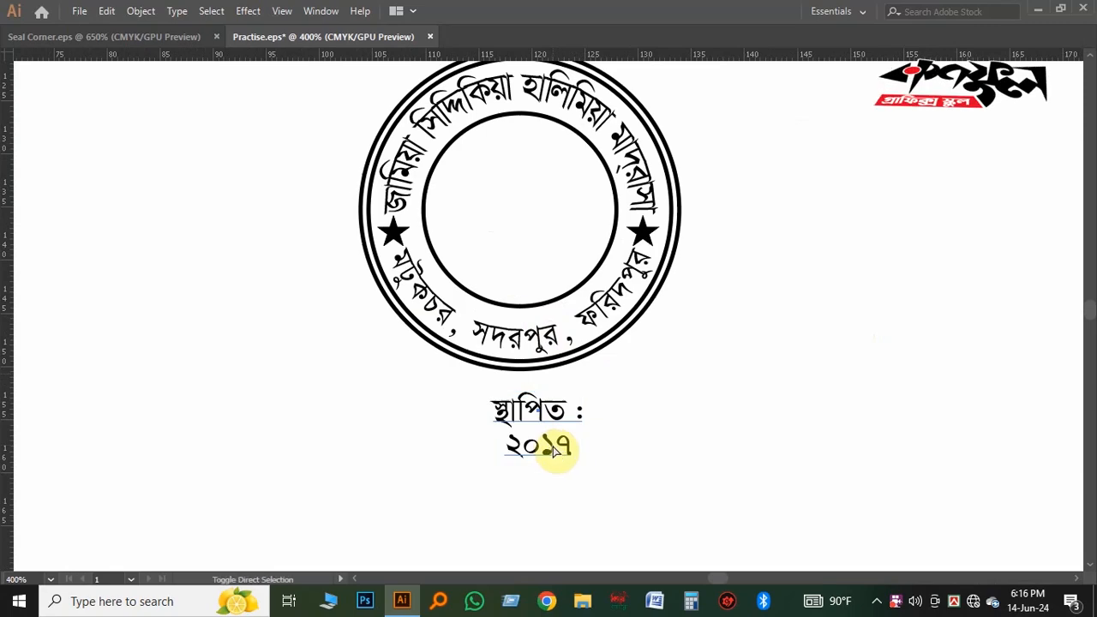
drag(549, 436, 564, 319)
click(779, 338)
Shift the two-line text slightly to the left to centre it within the inner circle
key(Tab)
key(Tab)
key(z)
click(557, 279)
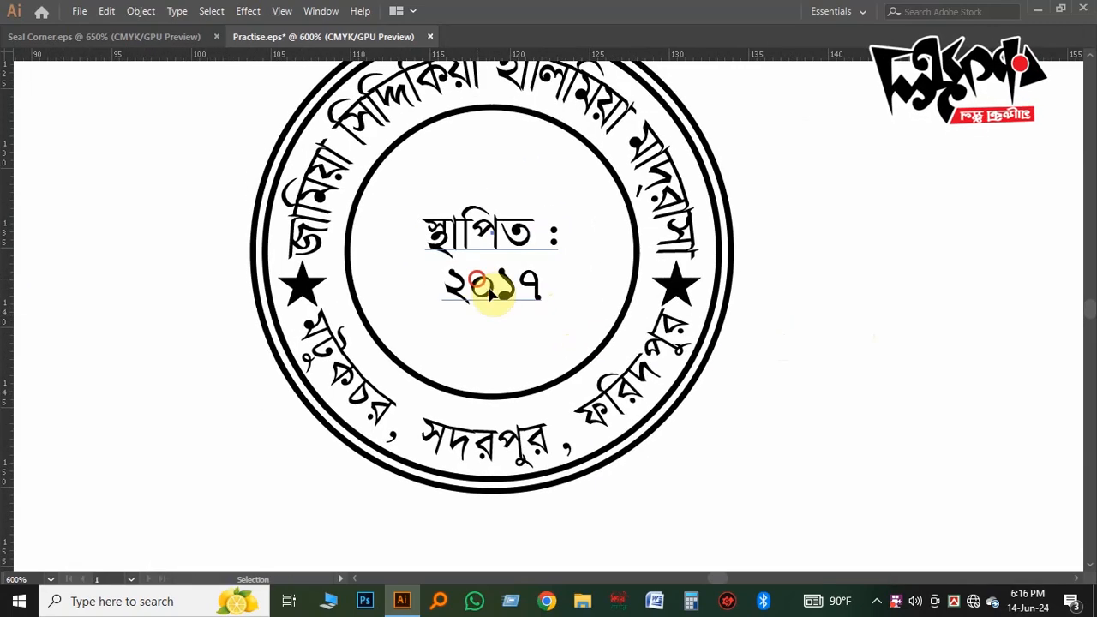
click(489, 288)
drag(501, 292, 496, 292)
click(845, 388)
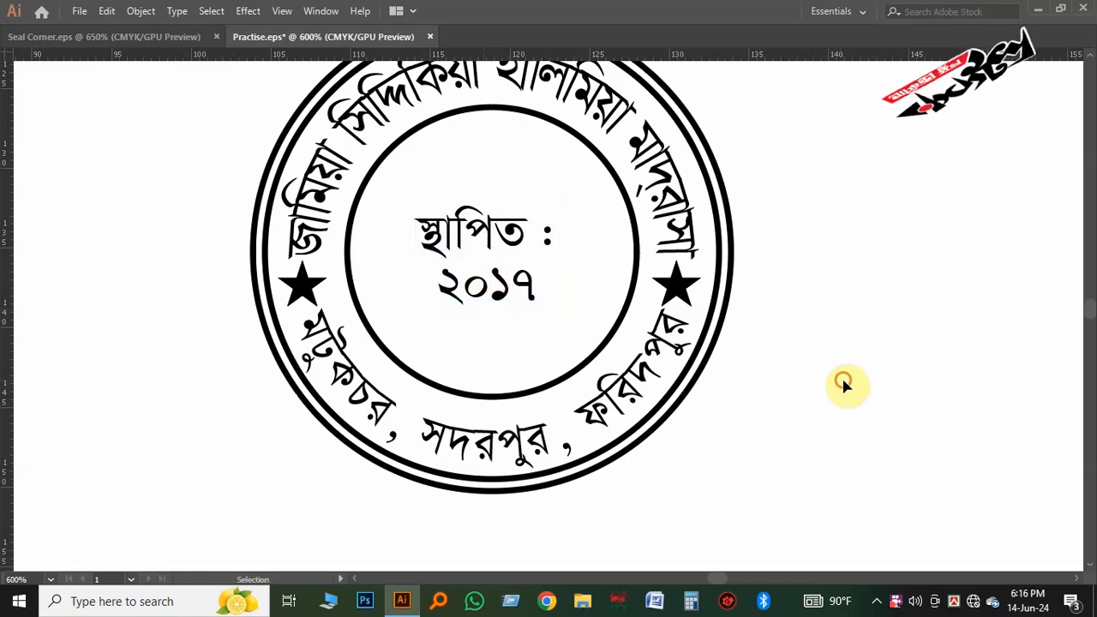
Set the horizontal scale of the lower circular location text to 85%
key(Tab)
key(Tab)
key(z)
drag(533, 358, 564, 399)
click(575, 406)
alt+click(591, 409)
drag(510, 311, 527, 389)
key(t)
key(Tab)
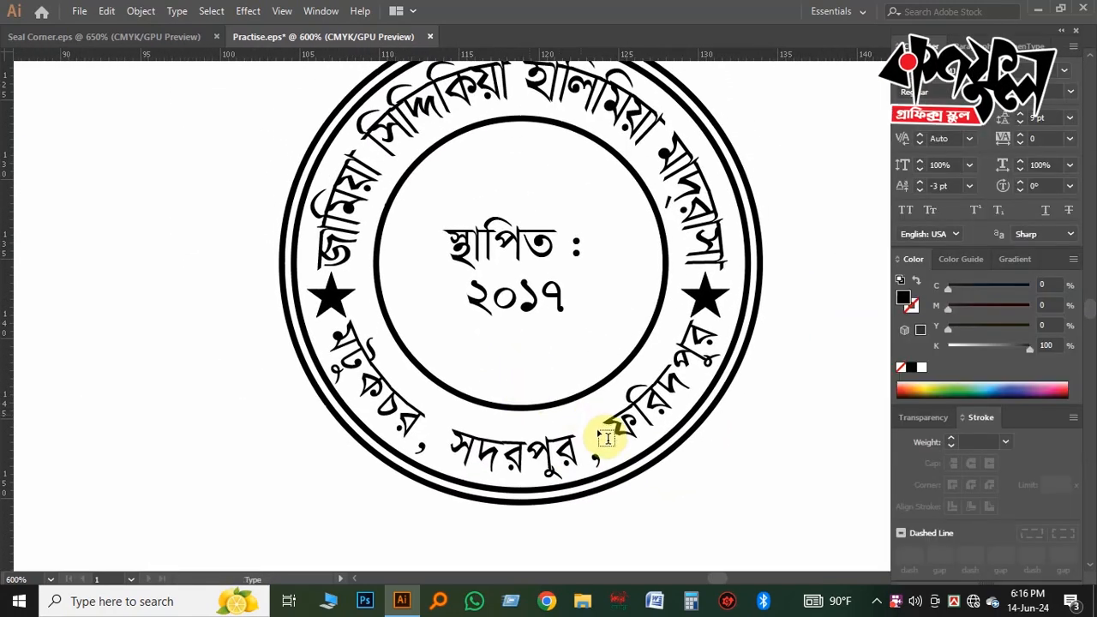
click(594, 430)
key(ctrl+a)
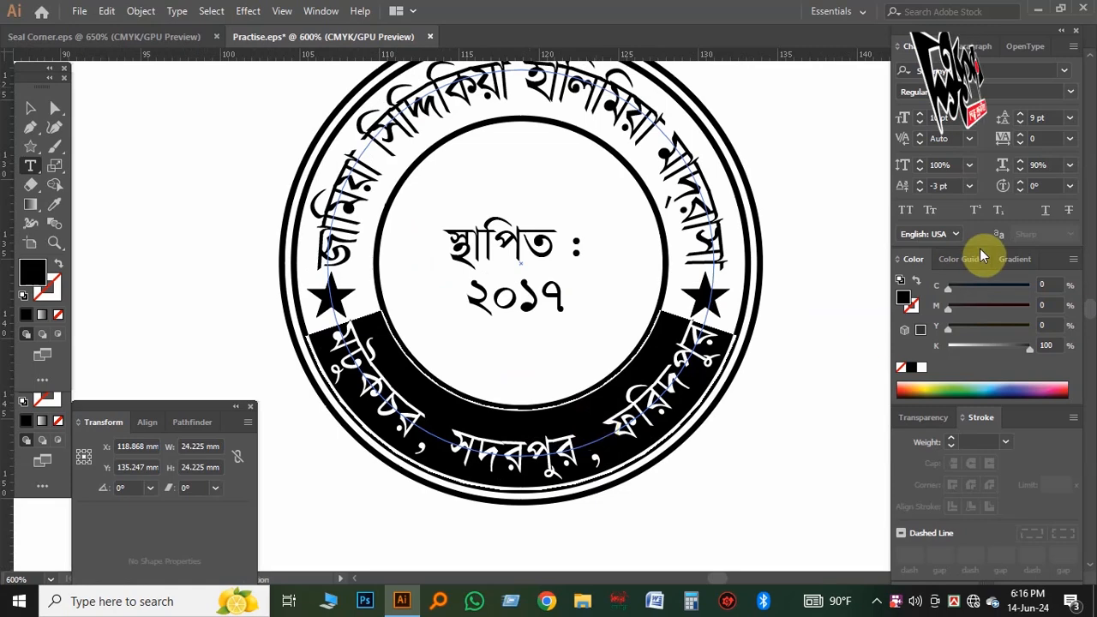
click(1020, 170)
click(1020, 170)
click(1020, 169)
click(1020, 169)
click(1020, 170)
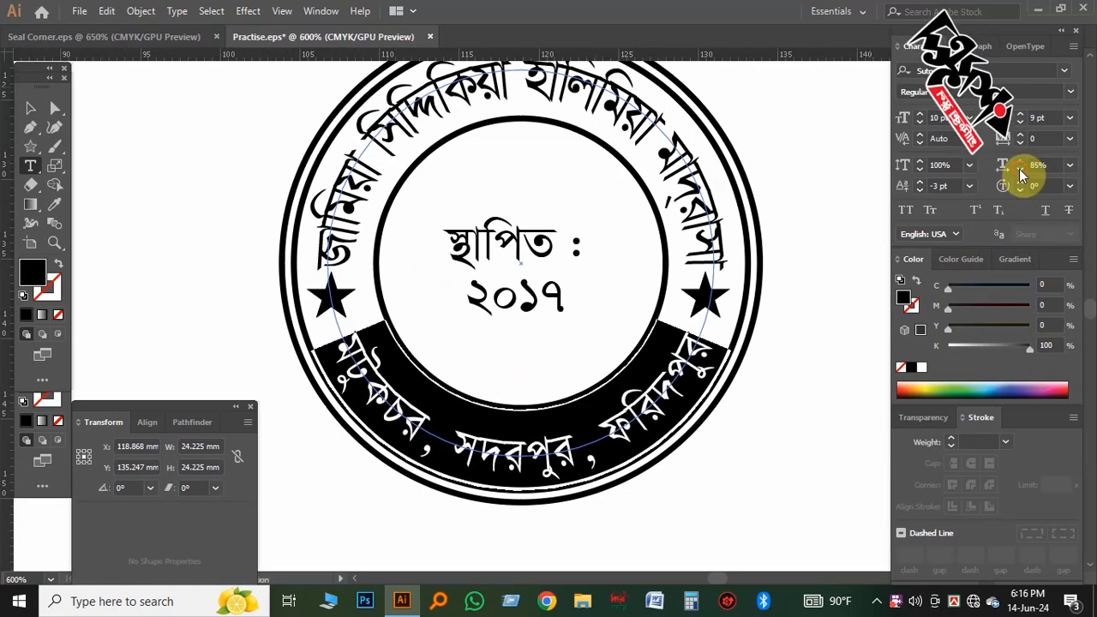
ctrl+click(797, 355)
Set the horizontal scale of the upper circular institution name to 88%
key(Tab)
key(Tab)
scroll(531, 286, up, 3)
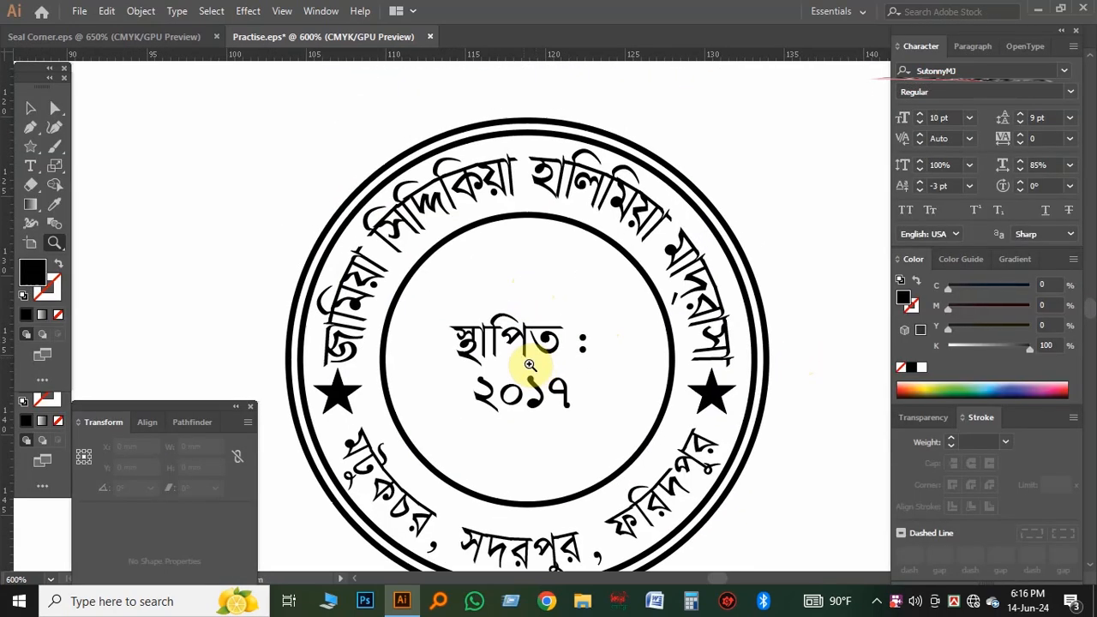
triple_click(585, 169)
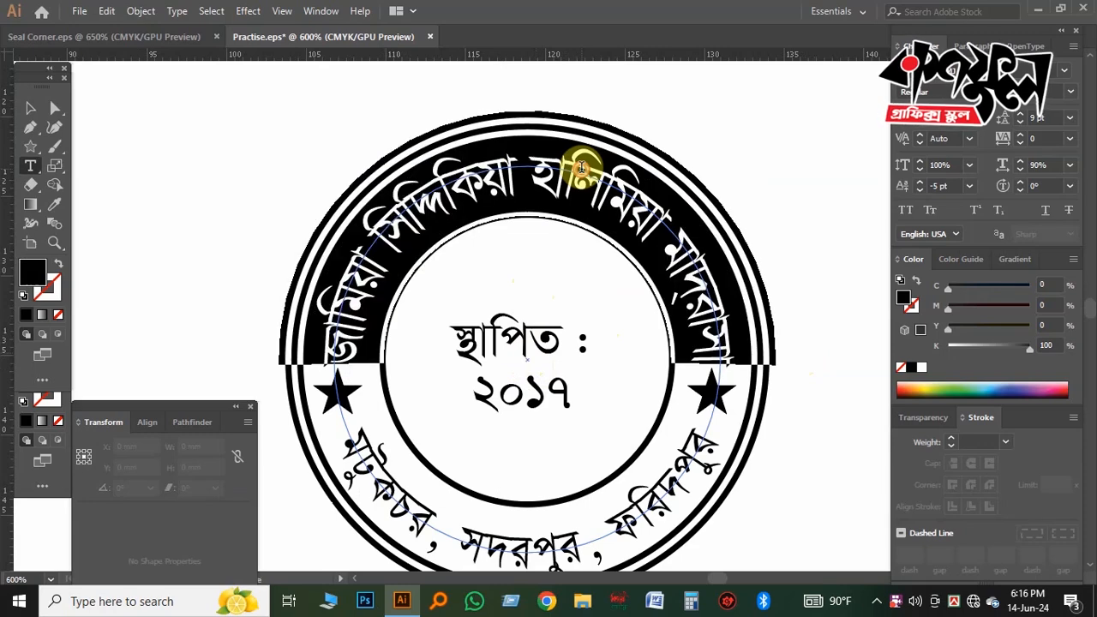
click(1020, 170)
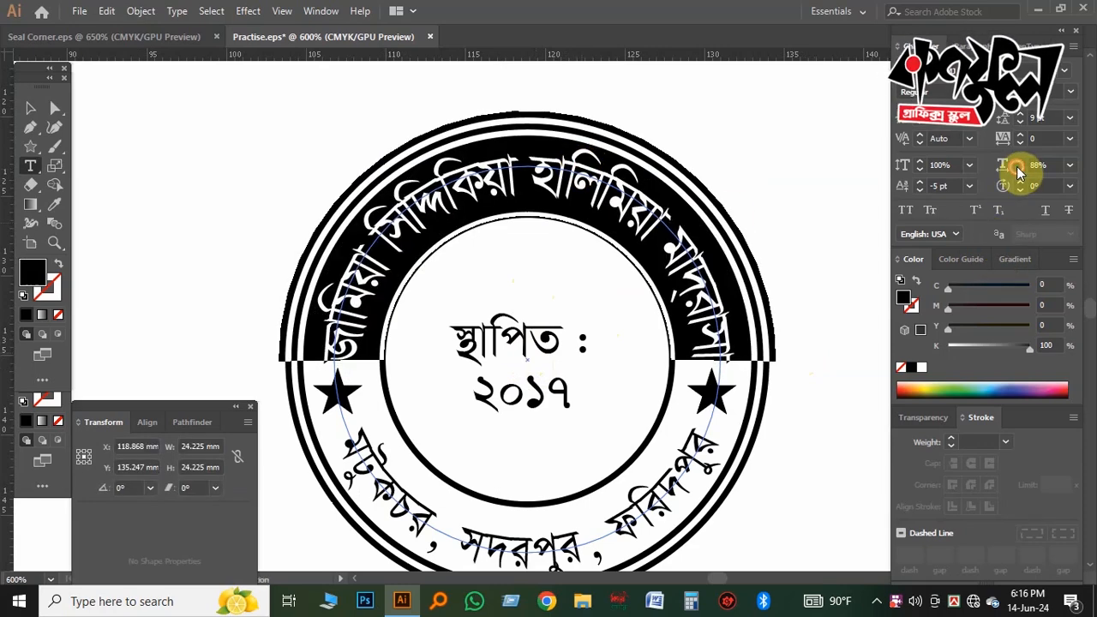
click(1020, 170)
ctrl+click(778, 166)
Review the complete seal at a reduced zoom, checking the texts, stars and spacing
key(Tab)
key(Tab)
key(z)
alt+click(557, 379)
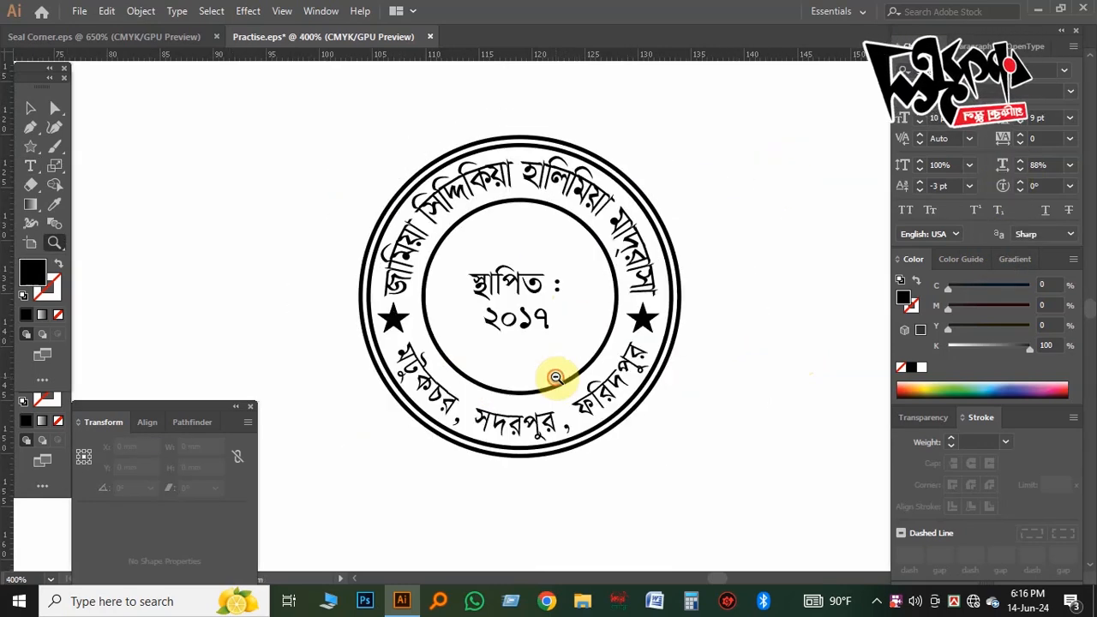
alt+click(573, 323)
key(Tab)
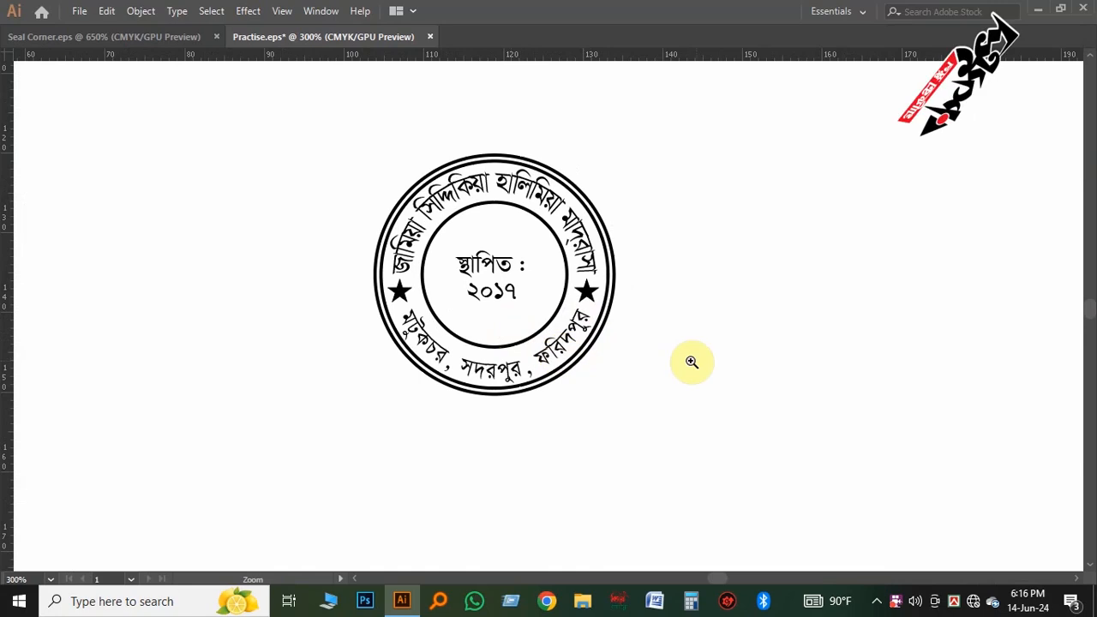
key(v)
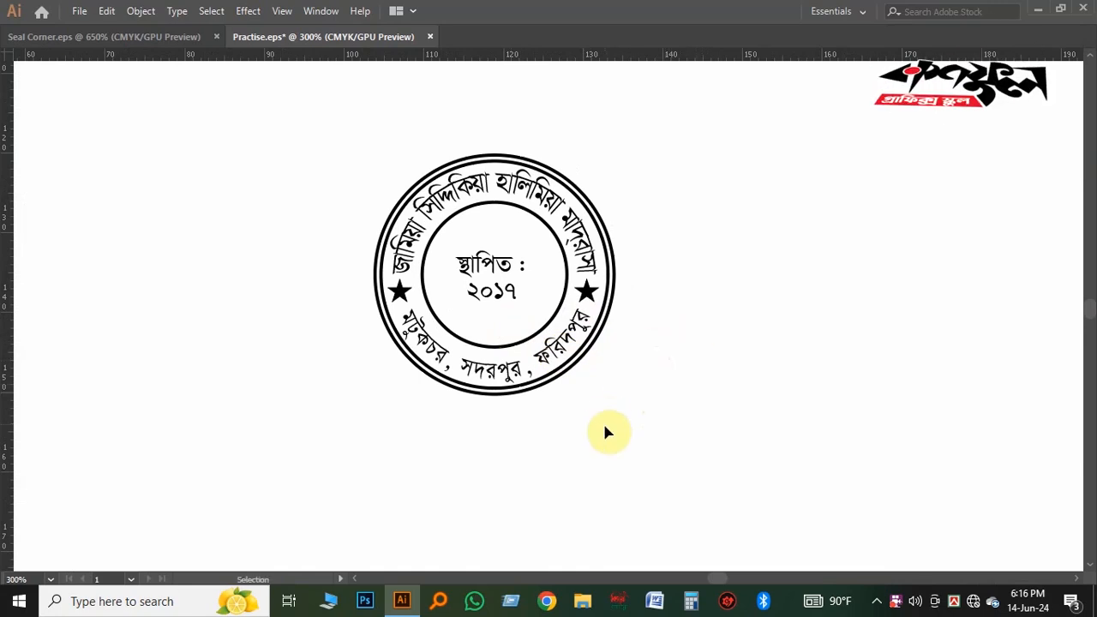
key(Tab)
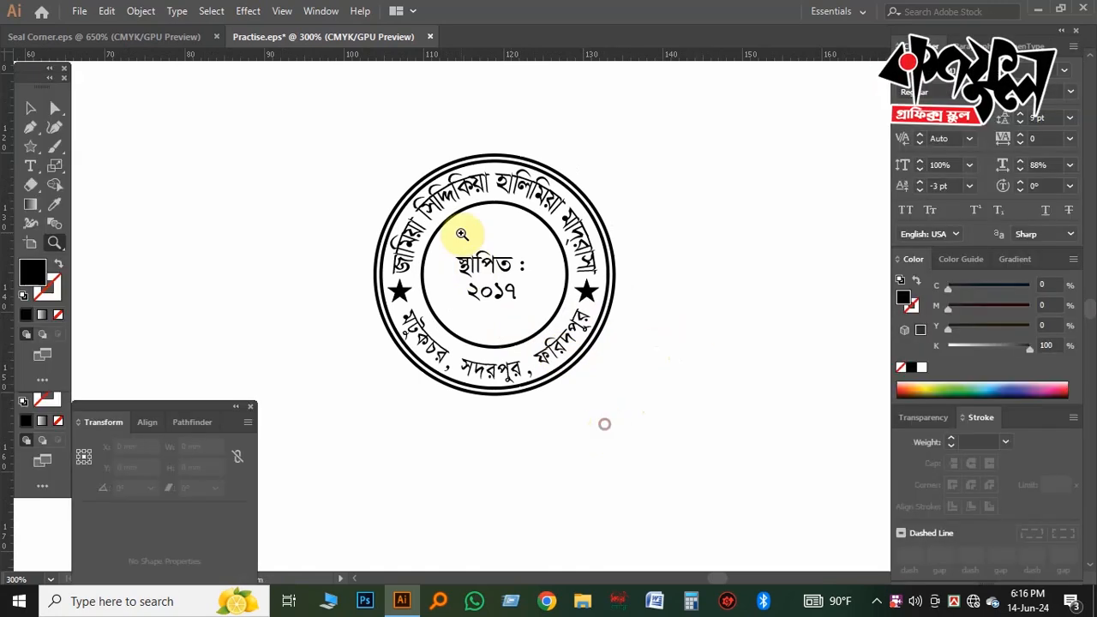
key(Tab)
key(z)
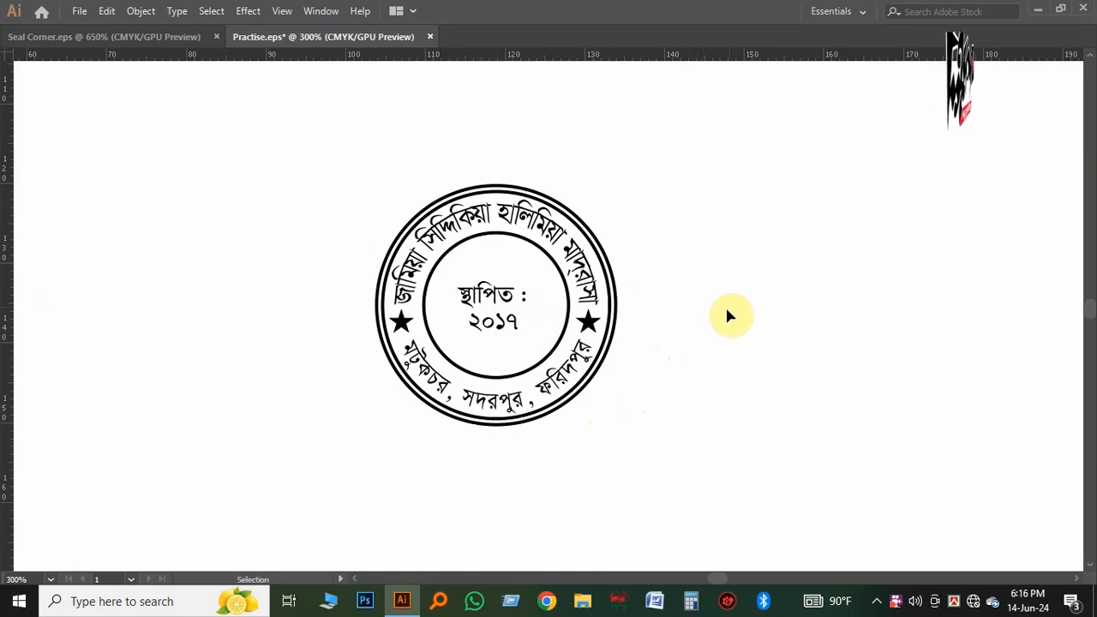
key(Tab)
key(Tab)
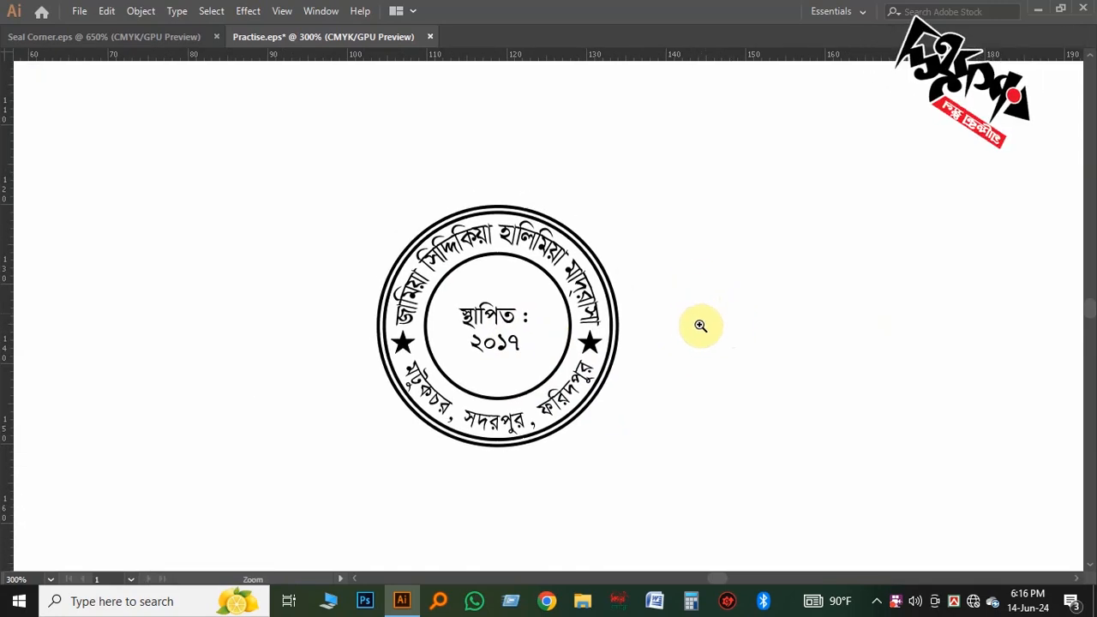
Select all objects of the seal to inspect their paths and text lines, and deselect them
key(a)
key(v)
drag(753, 157, 730, 232)
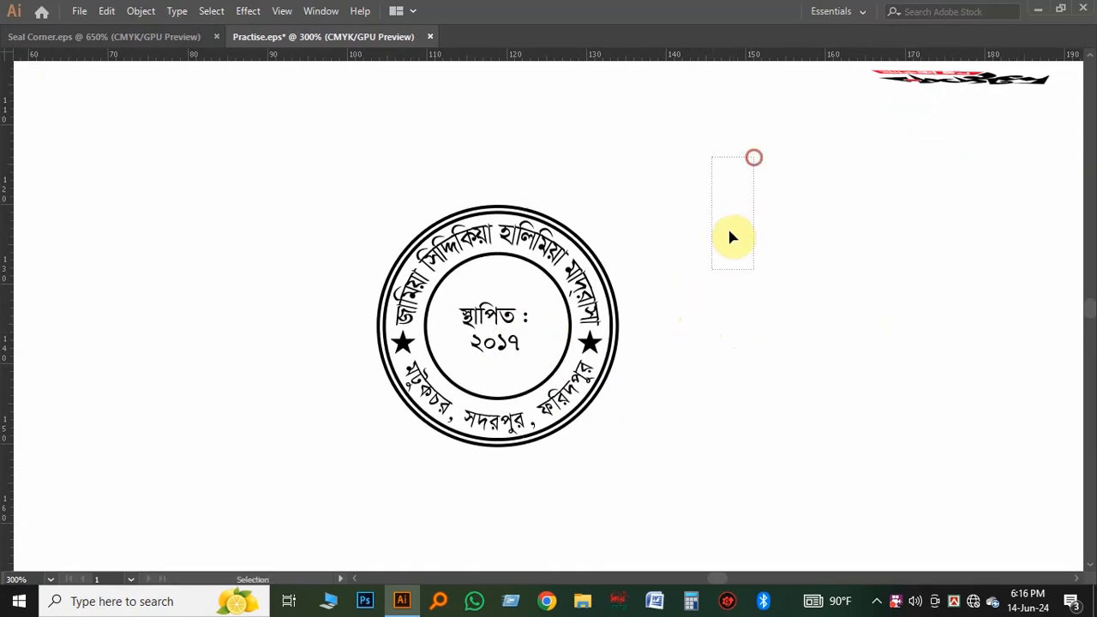
drag(438, 446, 335, 455)
key(a)
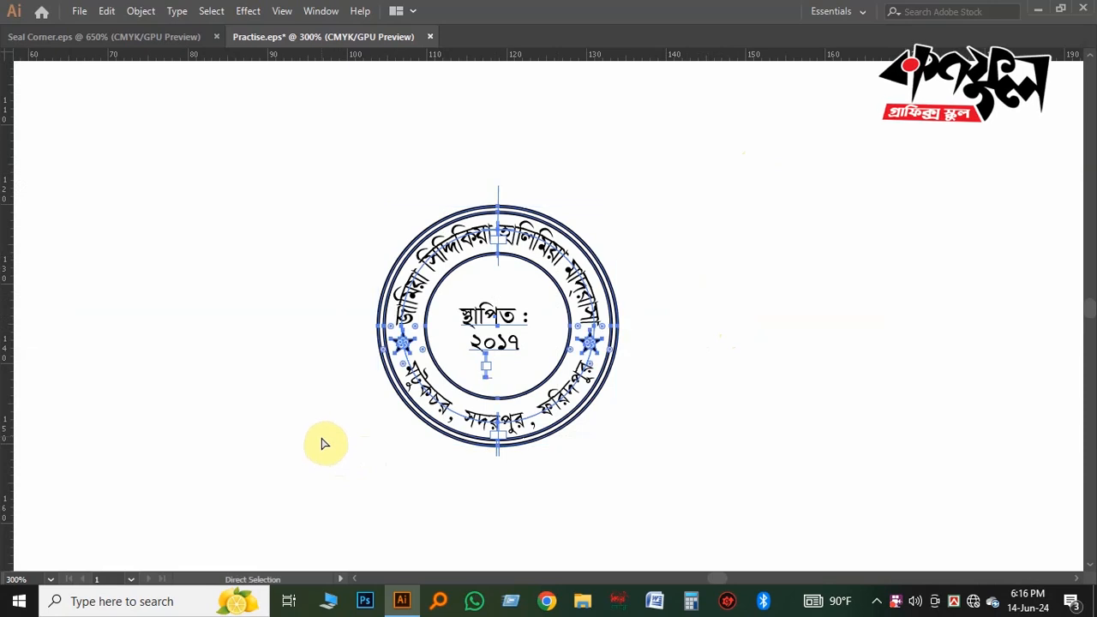
click(703, 432)
Draw a black filled rectangle about 65 mm wide and 51 mm high over the whole seal
key(z)
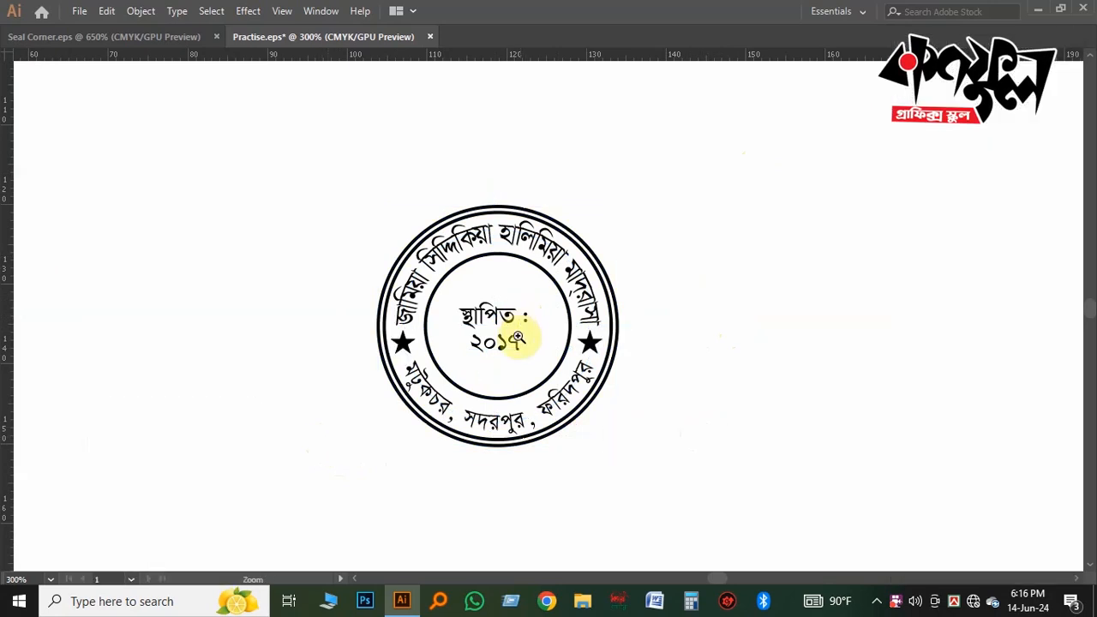
alt+click(520, 346)
key(Tab)
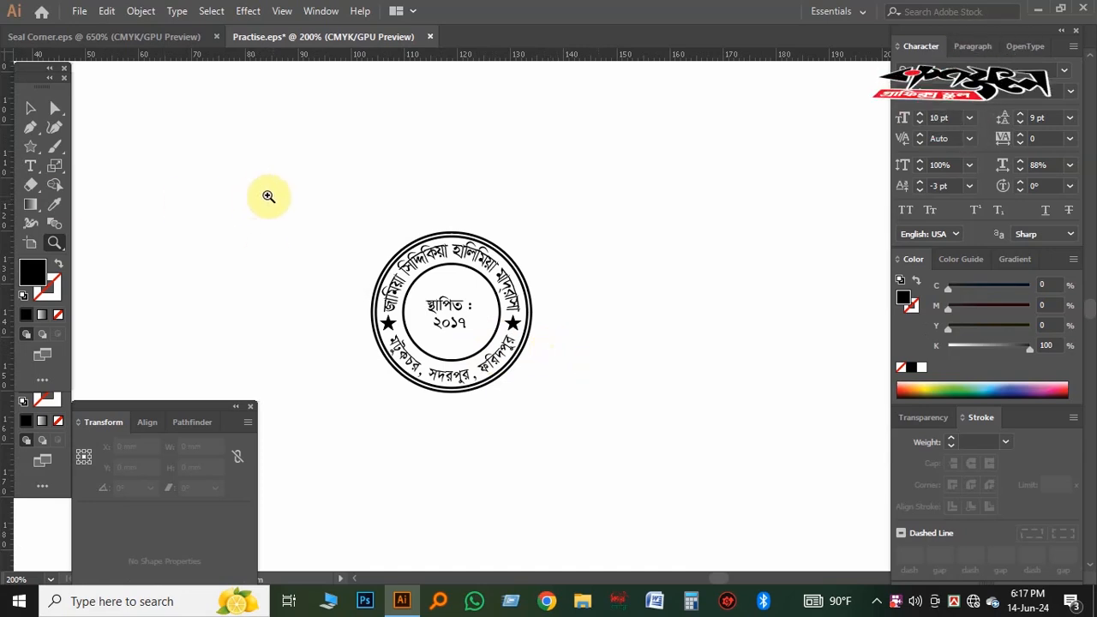
click(34, 148)
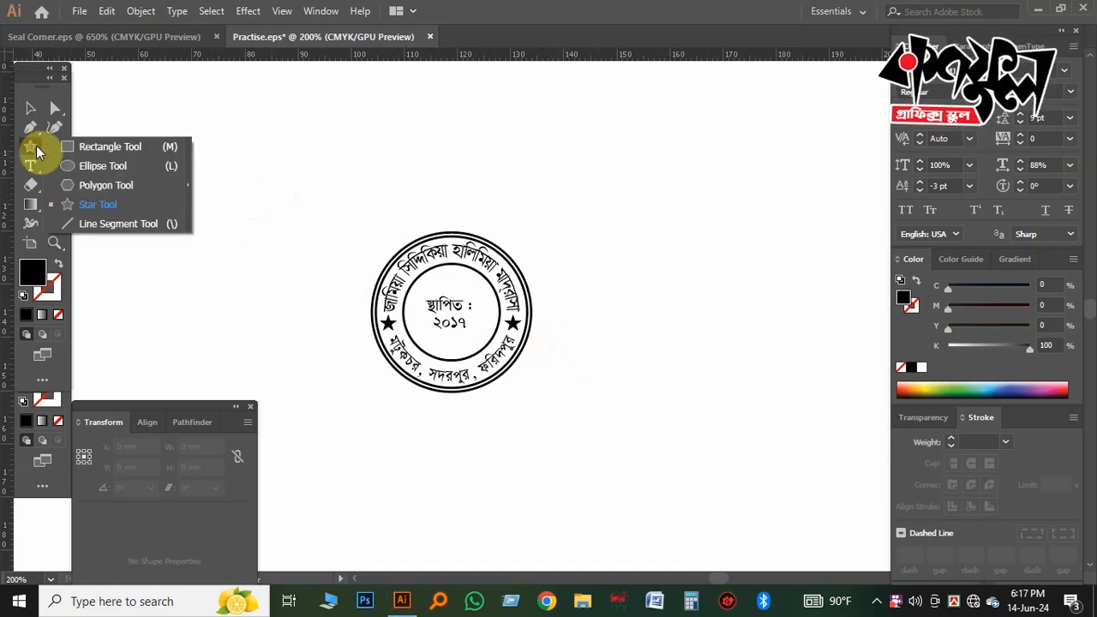
click(85, 148)
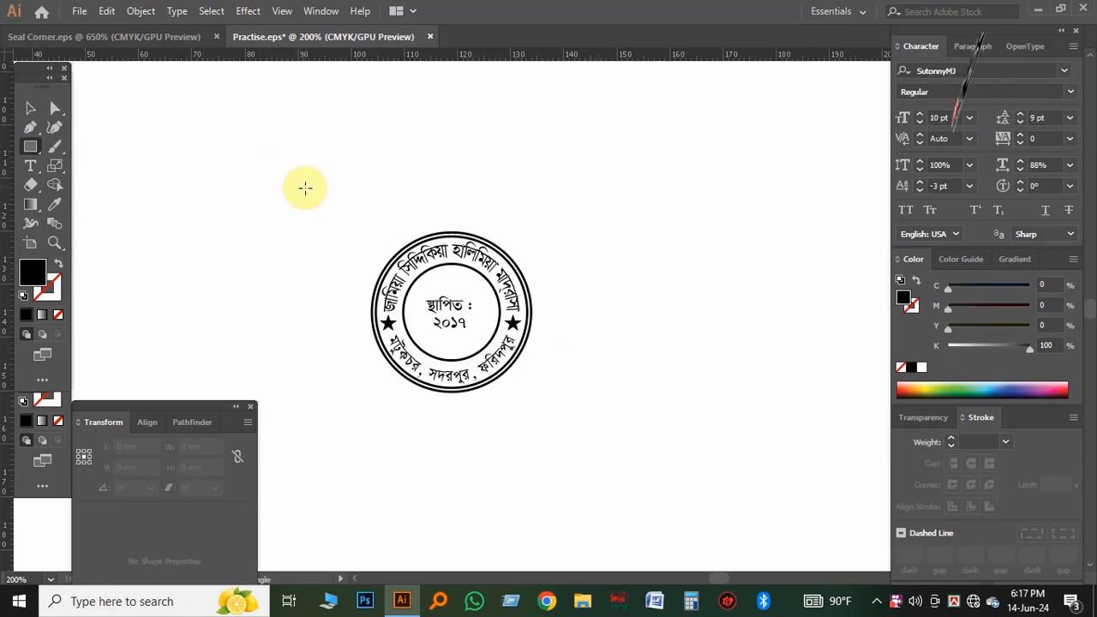
drag(284, 179, 628, 450)
key(v)
click(717, 311)
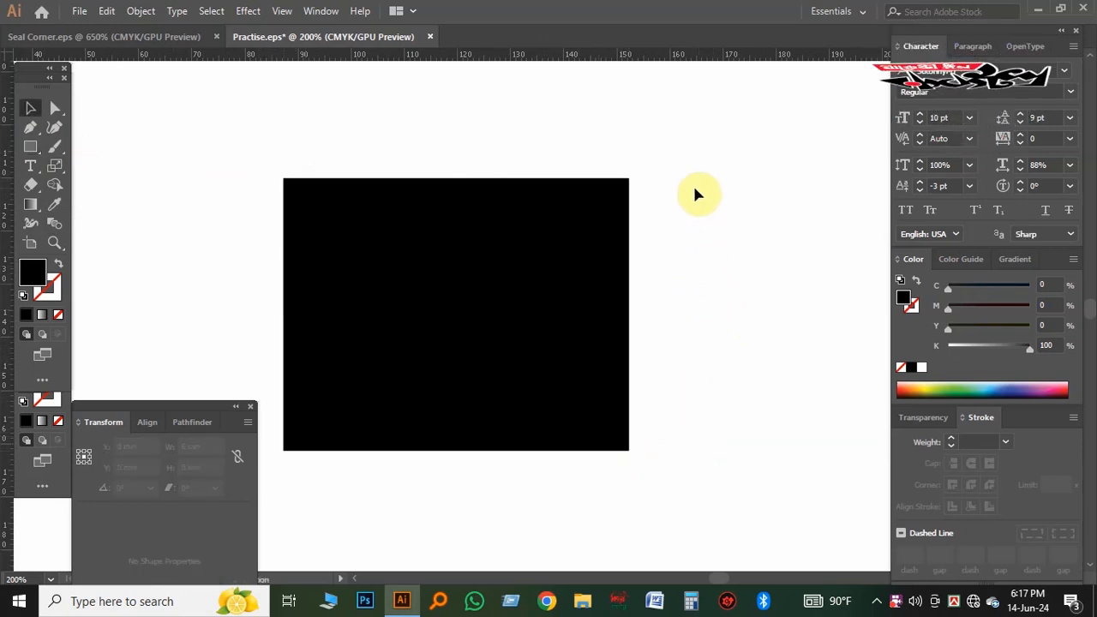
Invert the colours of the whole seal together with the rectangle covering it
drag(720, 163, 357, 463)
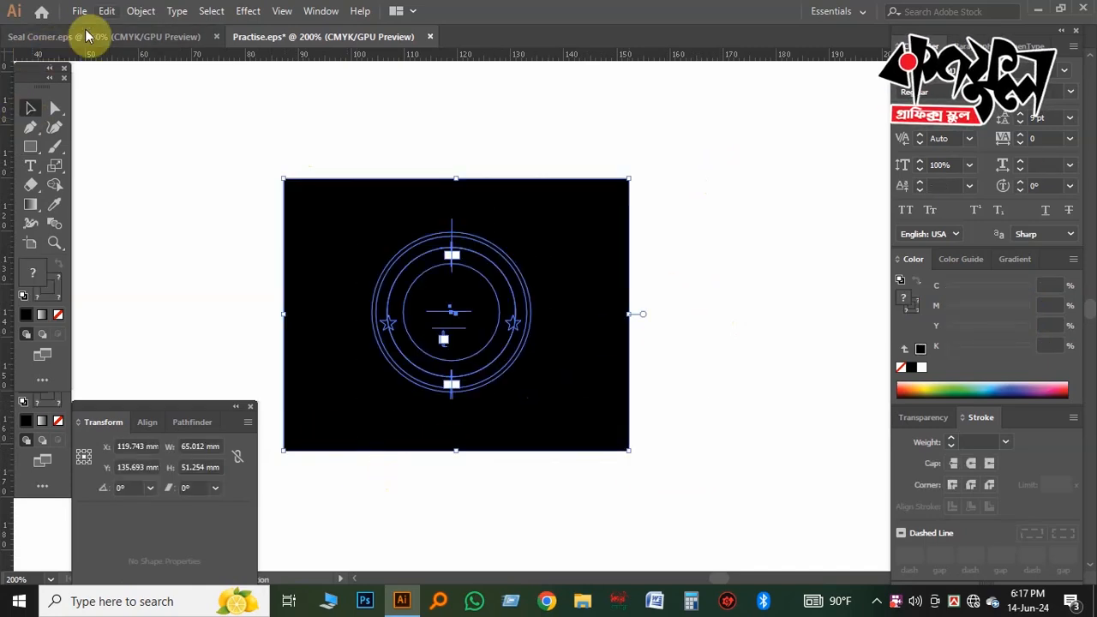
click(107, 12)
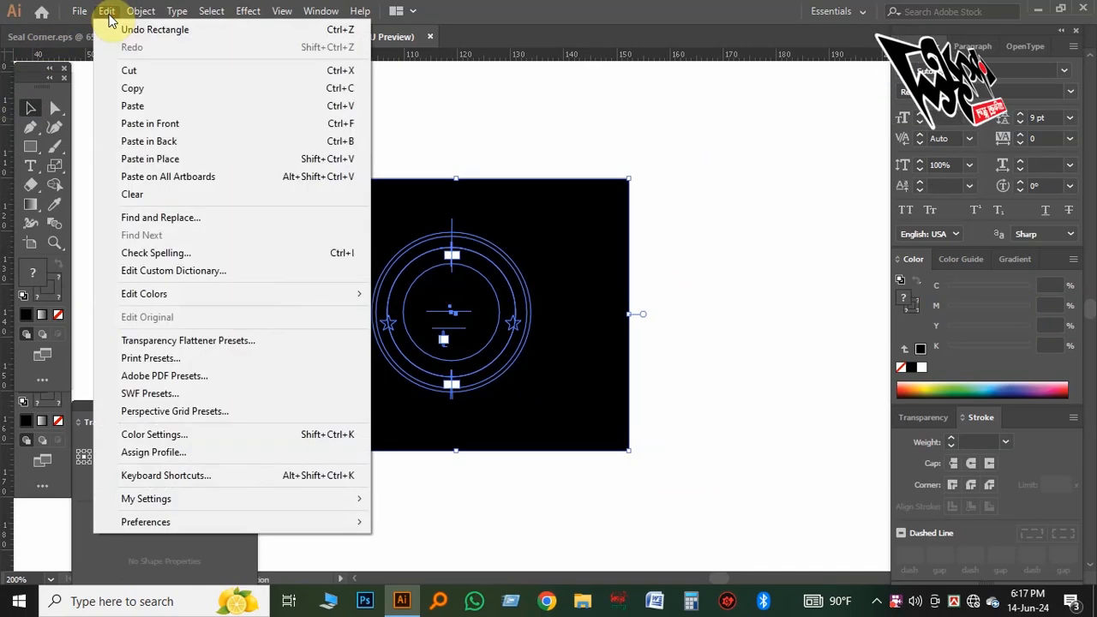
mouse_move(196, 294)
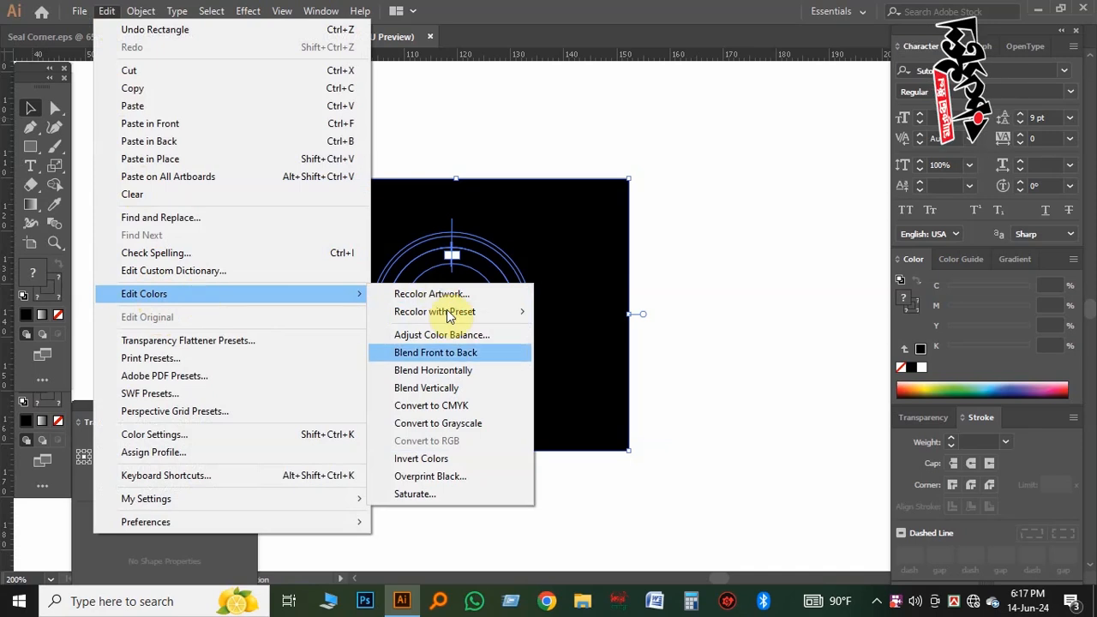
click(431, 458)
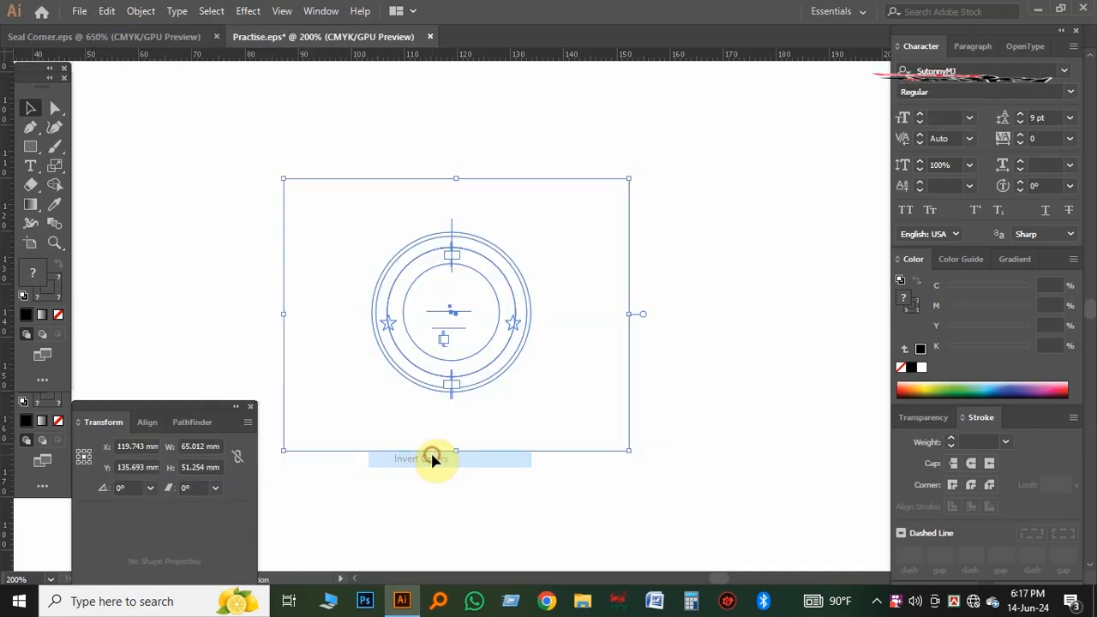
click(689, 379)
Fill the rectangle with black and send it behind all parts of the seal
click(626, 372)
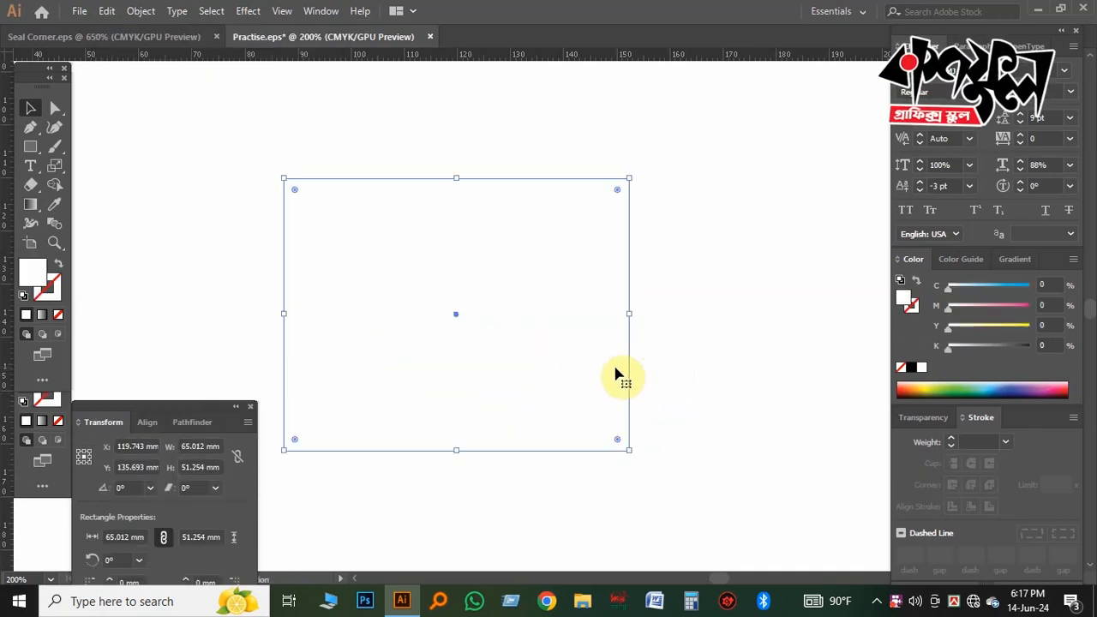
click(913, 368)
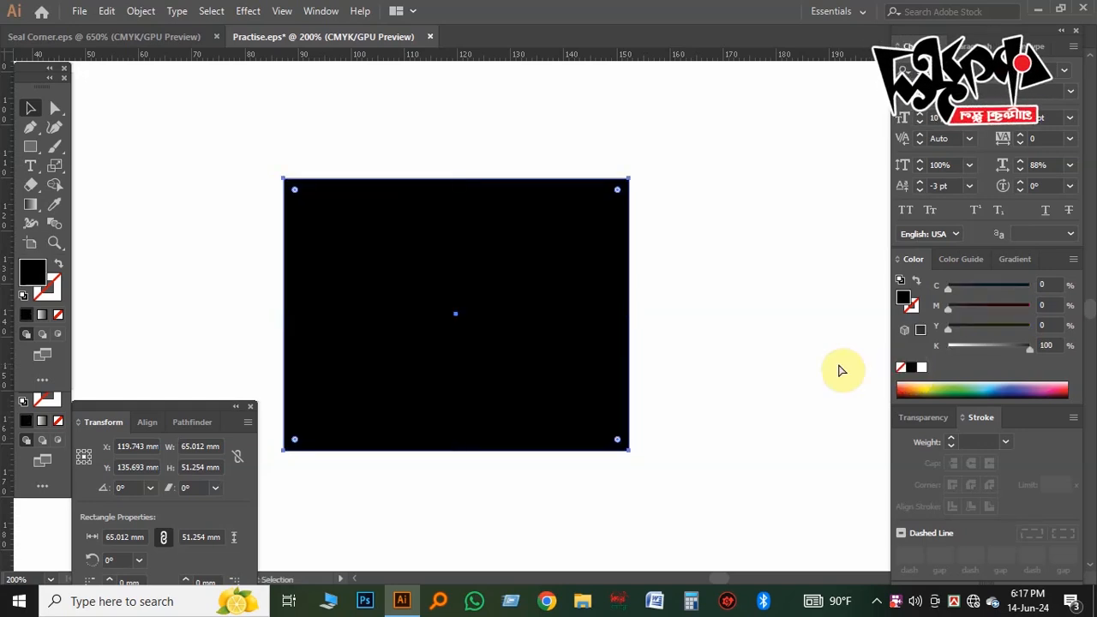
key(ctrl+shift+bracketleft)
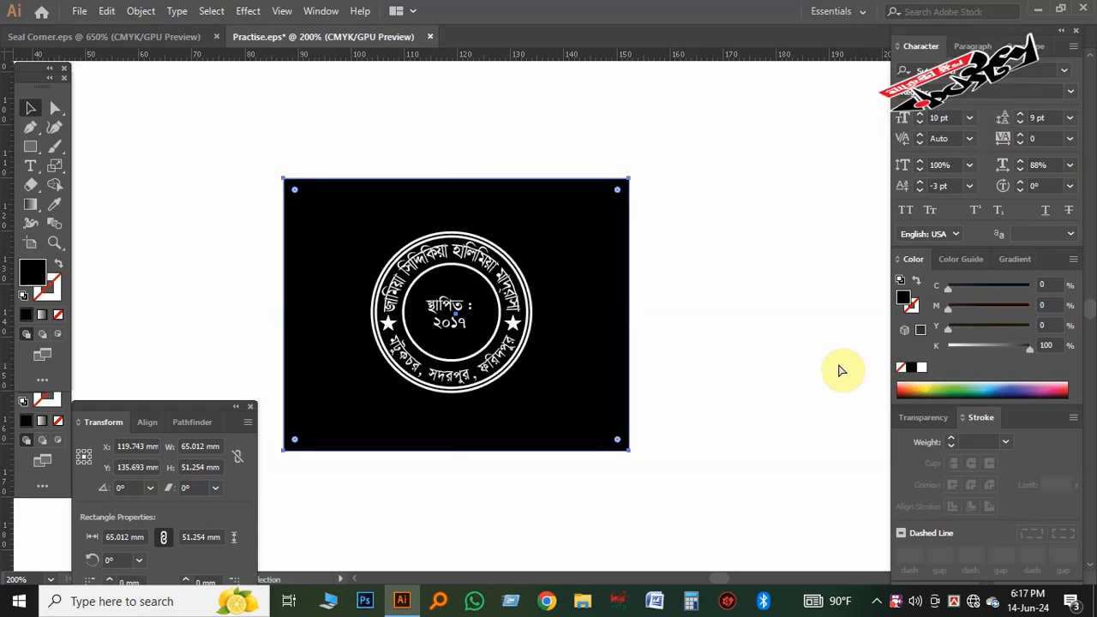
click(771, 348)
Hide the panels and examine the inverted seal's texts, stars and rings at 600% zoom
key(z)
key(Tab)
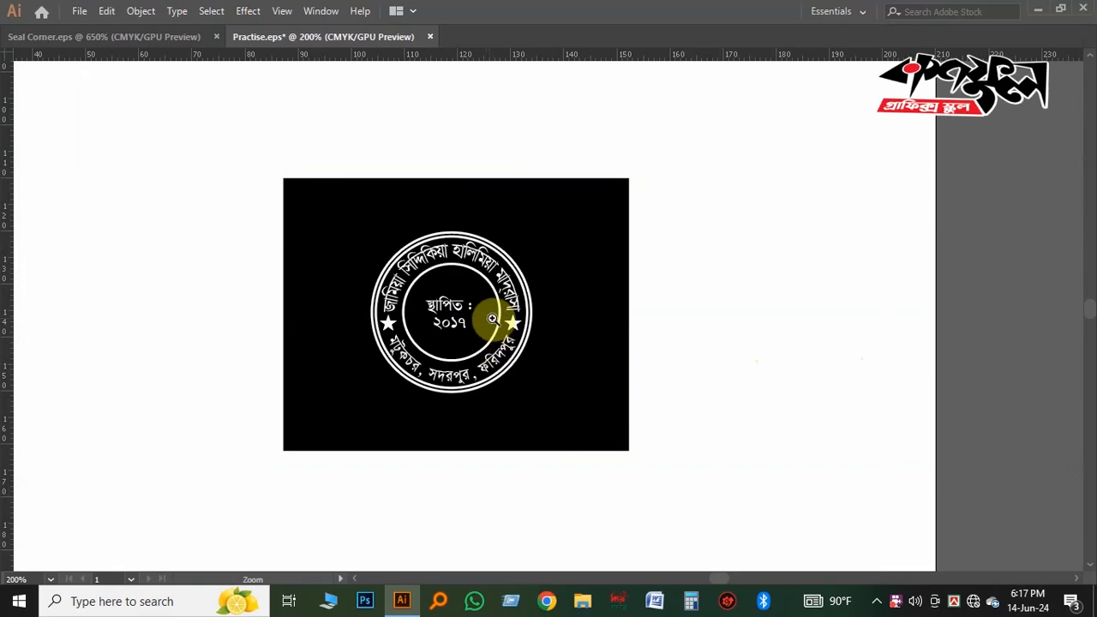
click(496, 321)
click(495, 322)
click(496, 322)
key(space)
drag(566, 299, 515, 355)
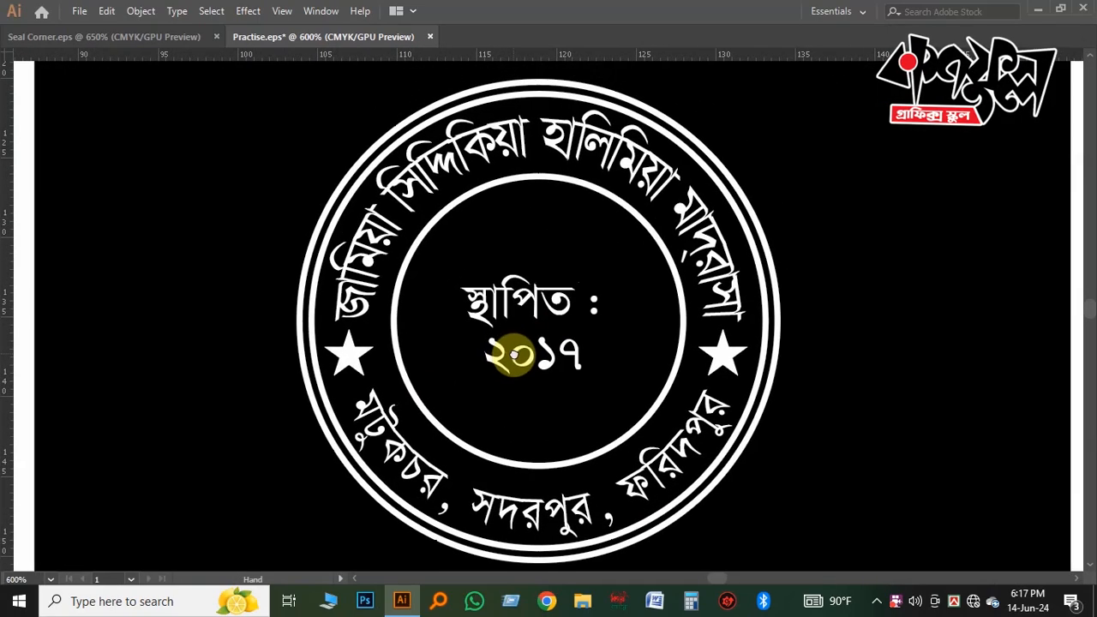